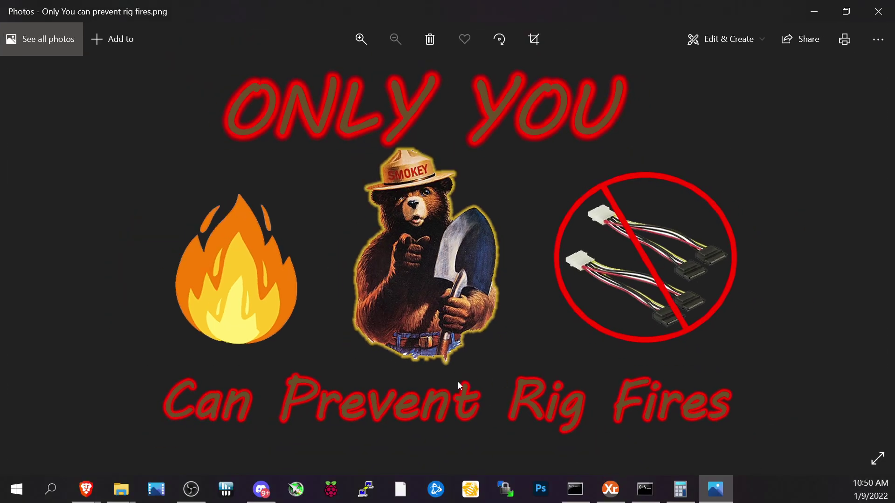
- Close the rig-fires image and scroll through the Red Panda Mining 2021 Hashrate Testing sheet
left_click(811, 11)
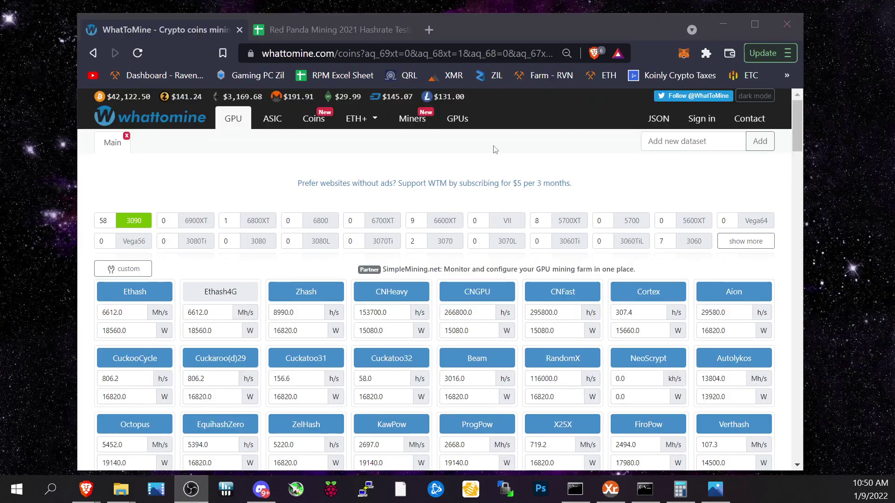
left_click(320, 31)
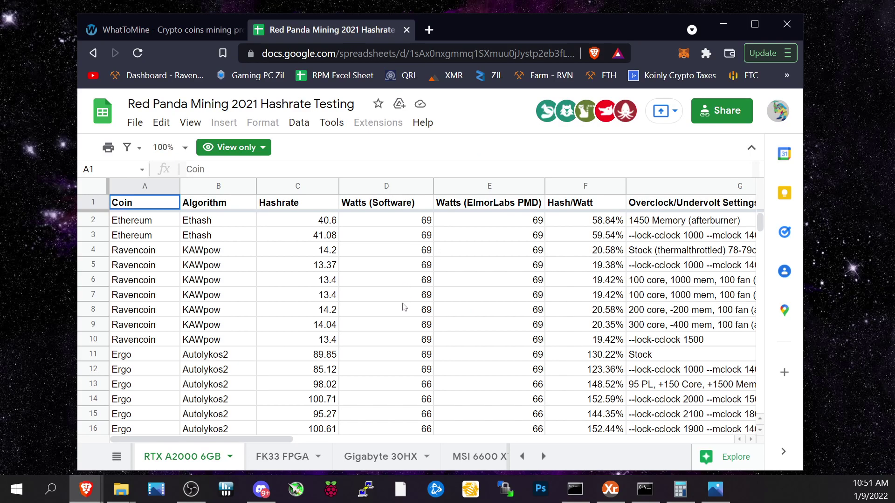
scroll(335, 260, "down", 1)
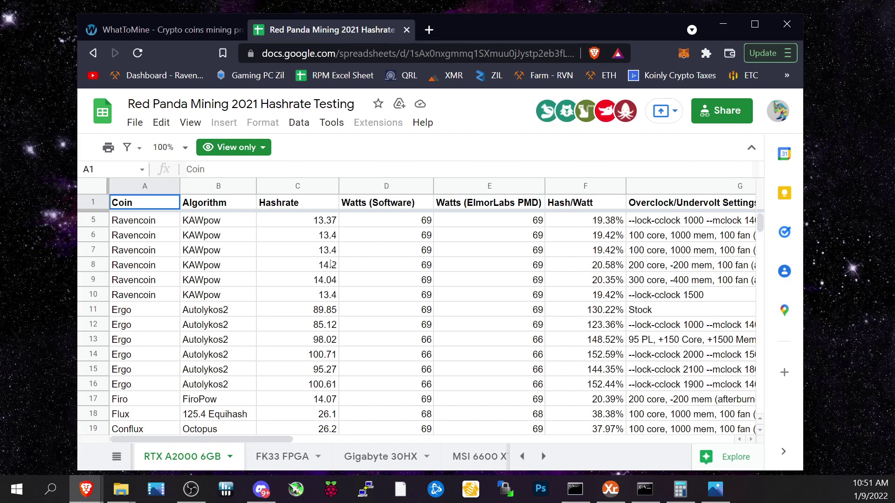
scroll(315, 268, "up", 1)
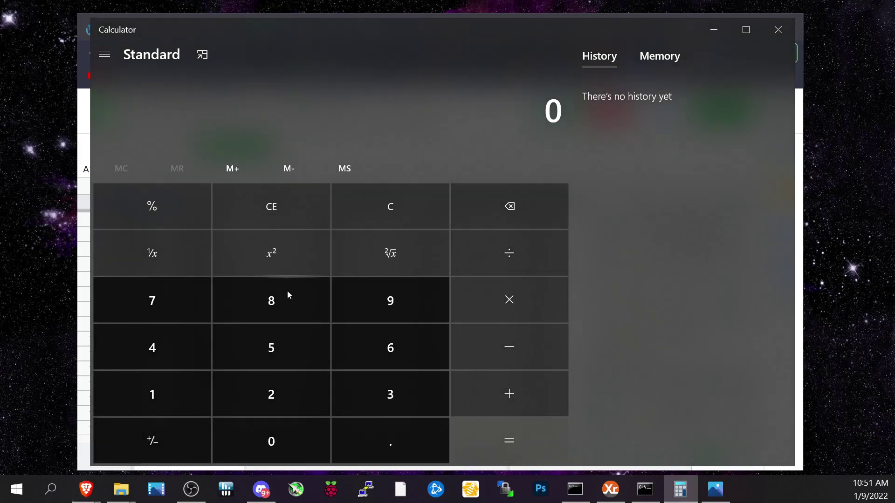
- Clear a mistaken 100, then compute 80 × 240 = 19,200 watts in Calculator
left_click(186, 393)
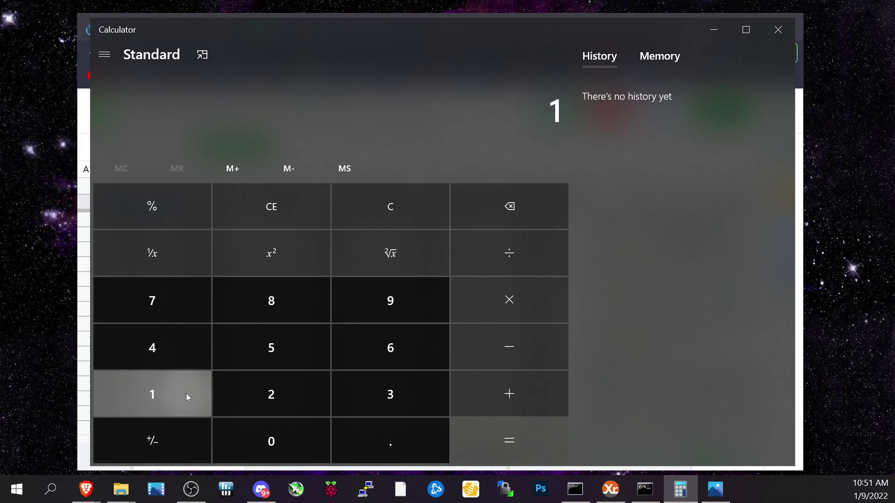
left_click(270, 452)
left_click(298, 438)
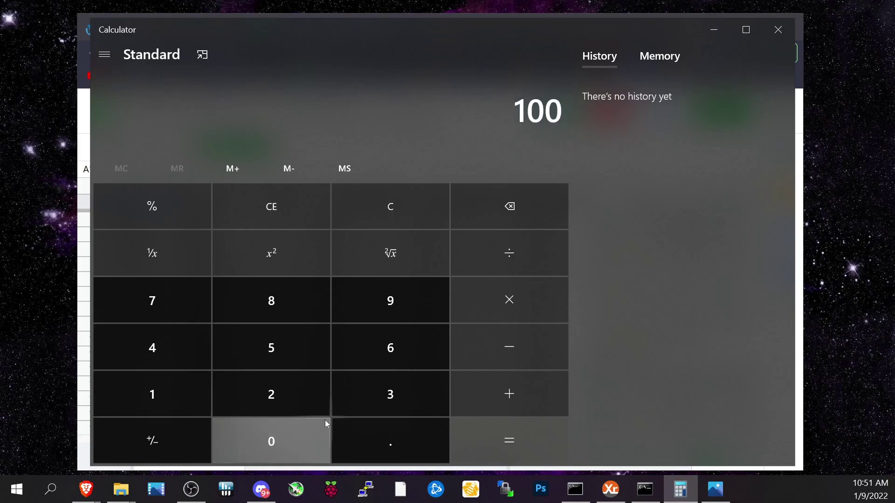
left_click(426, 214)
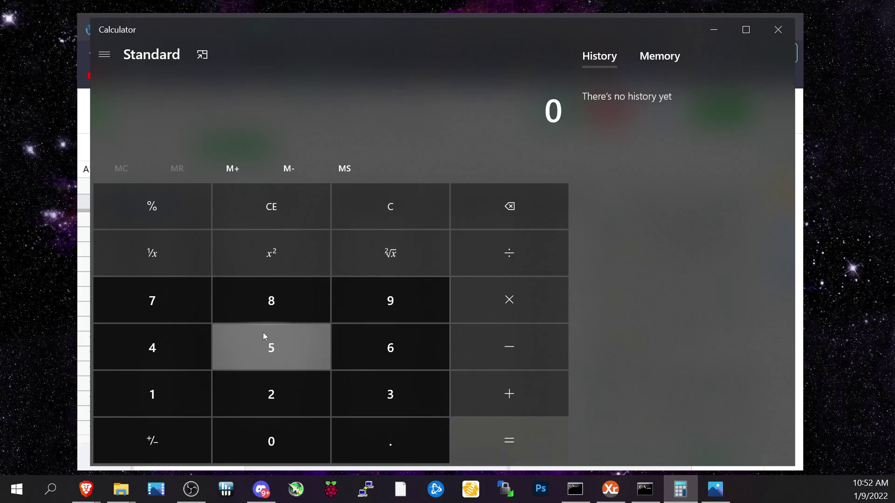
left_click(276, 300)
left_click(287, 429)
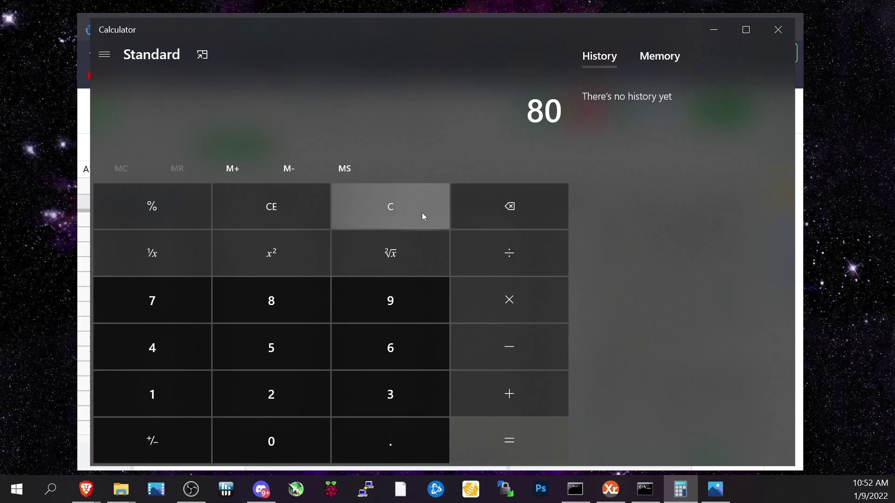
left_click(508, 313)
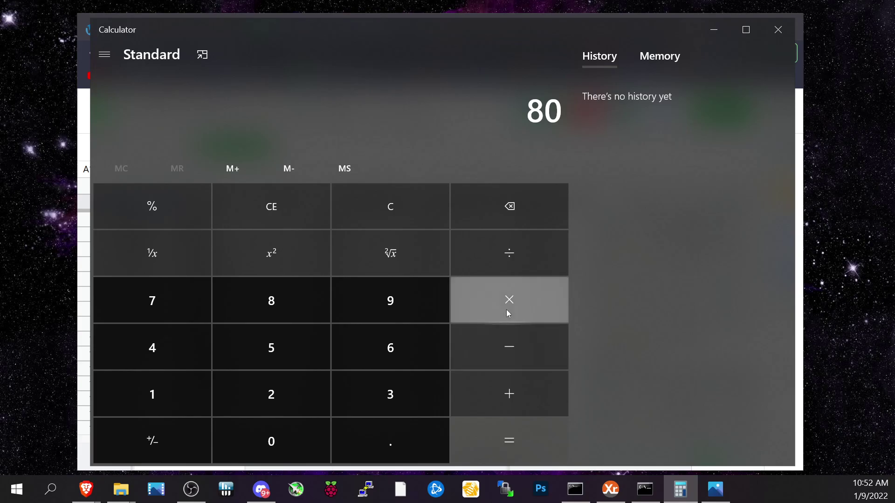
left_click(249, 377)
left_click(183, 357)
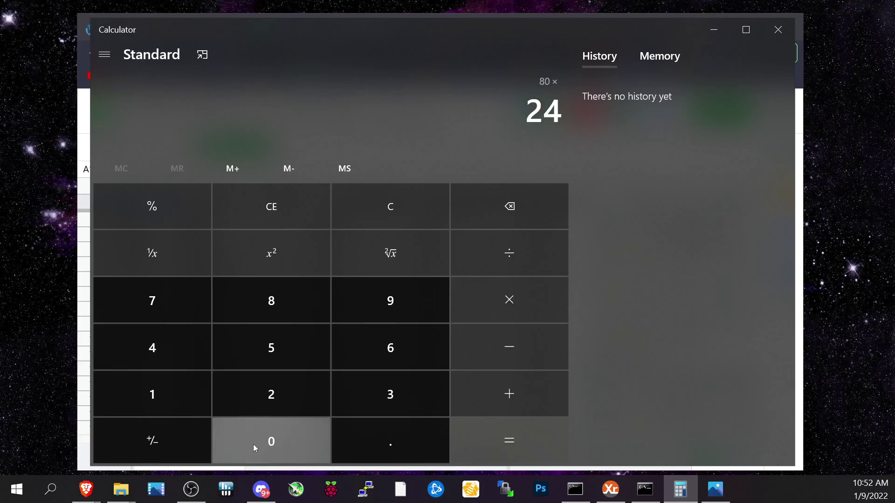
left_click(253, 443)
left_click(483, 440)
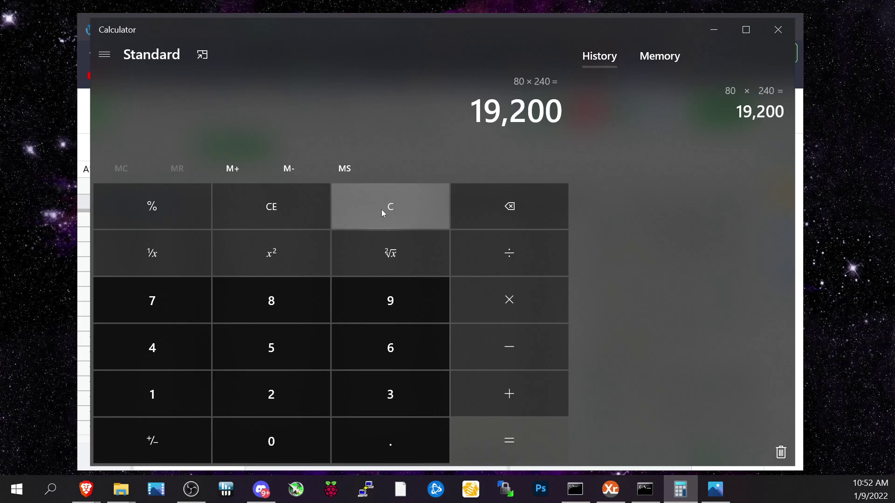
- Check the second Ethash test row, then scroll the sheet tabs to the 3080 Ti and 3090 sheets
left_click(718, 31)
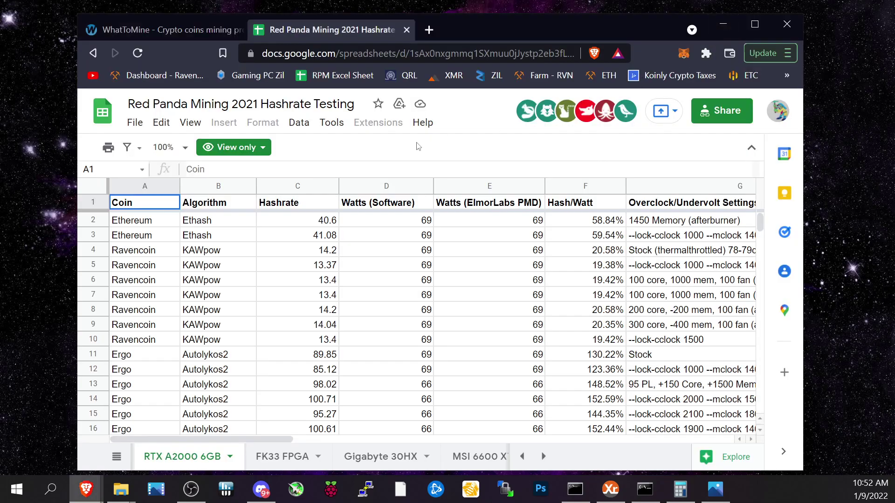
left_click(213, 236)
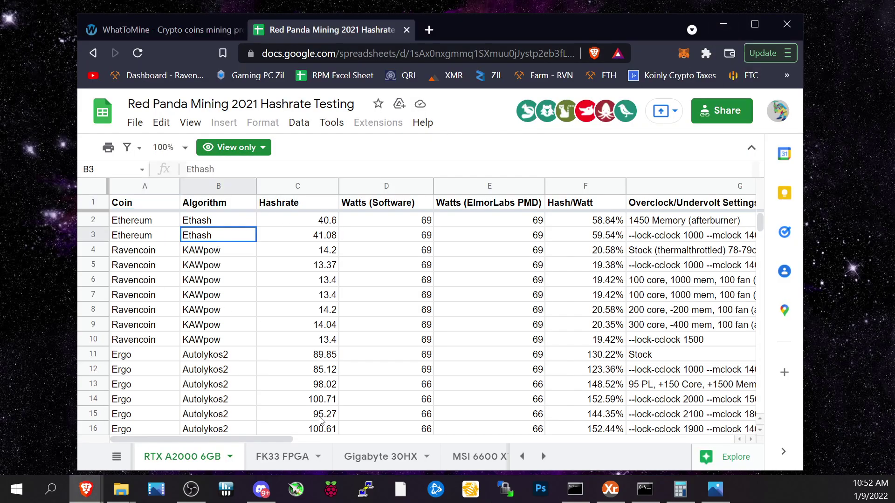
left_click(542, 456)
left_click(543, 457)
left_click(542, 457)
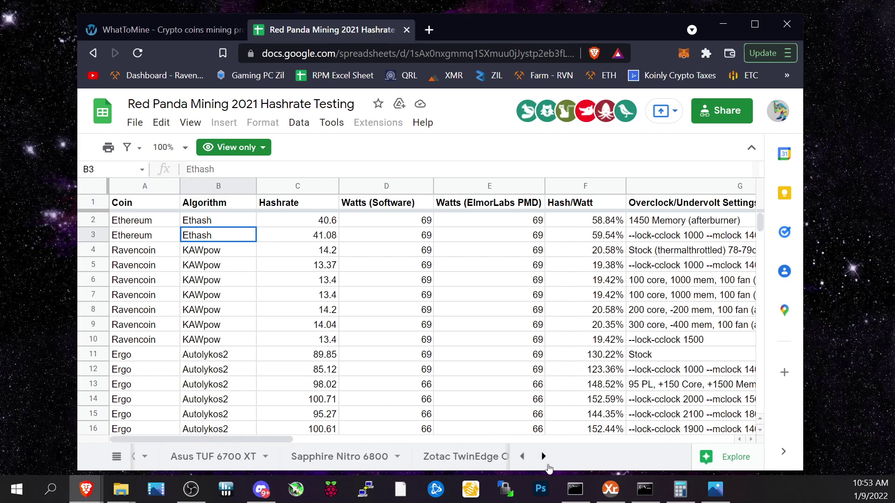
left_click(543, 457)
left_click(545, 459)
left_click(546, 459)
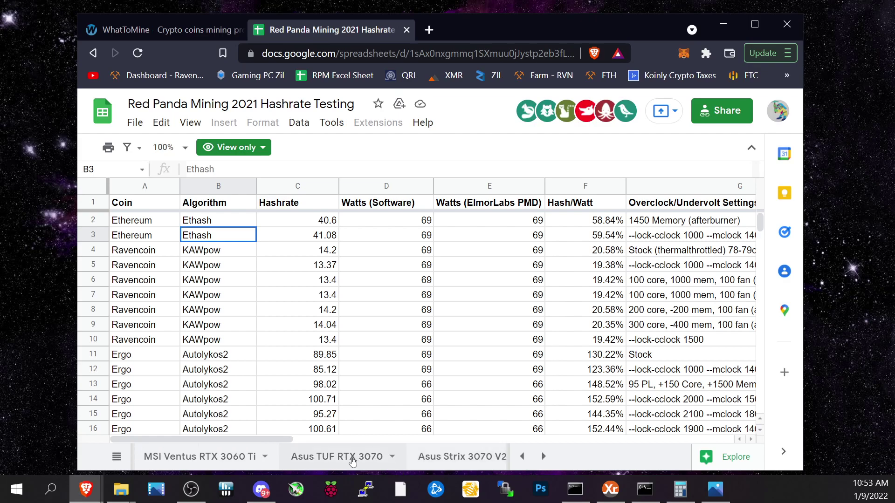
left_click(544, 456)
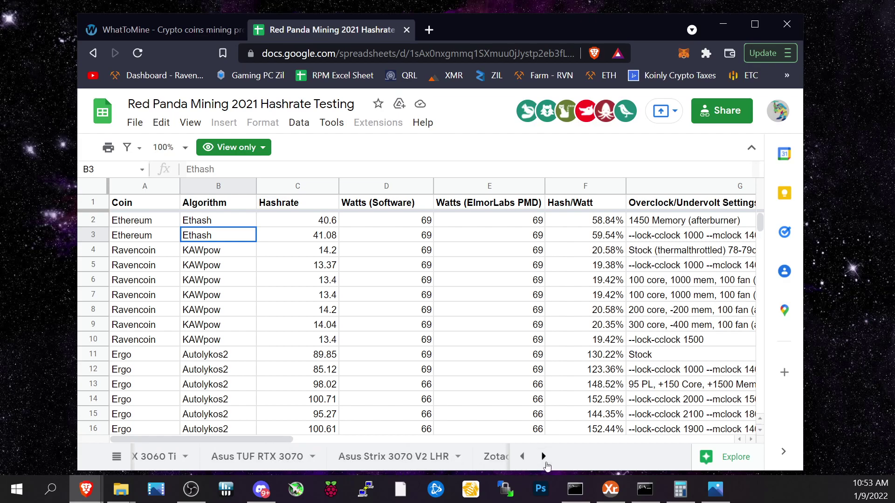
left_click(544, 456)
left_click(543, 457)
left_click(543, 457)
left_click(544, 456)
left_click(544, 457)
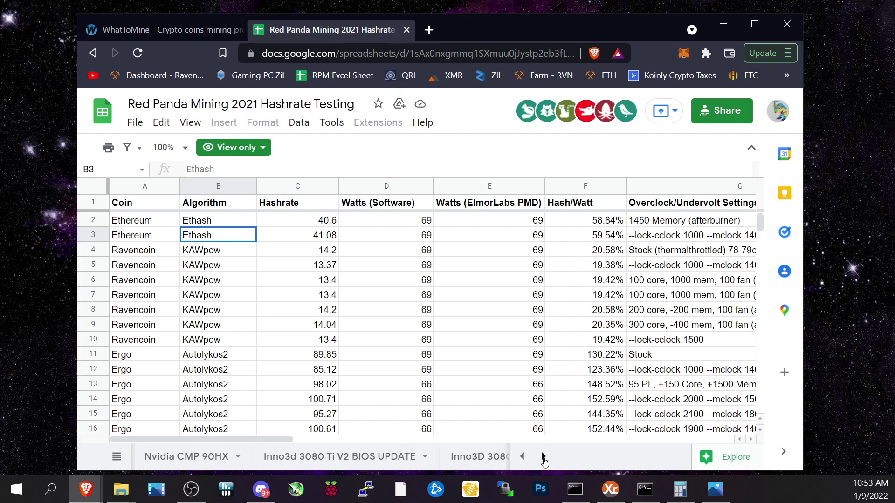
left_click(543, 457)
left_click(543, 457)
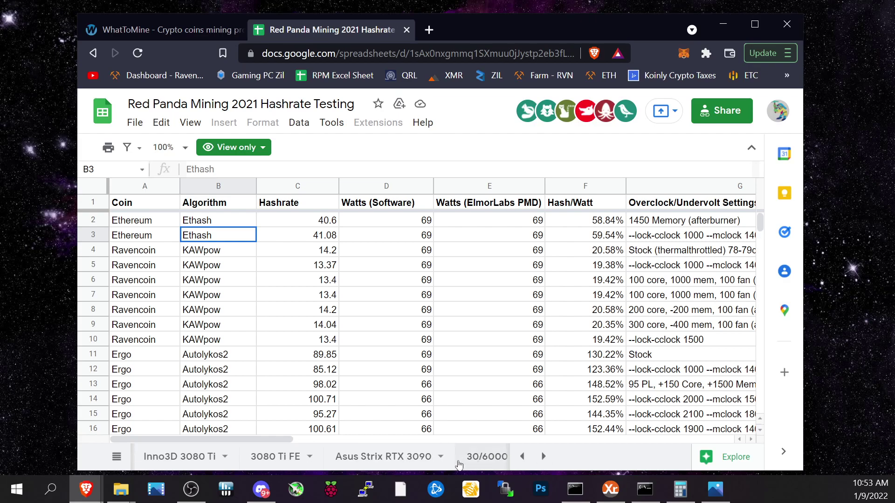
- Scroll back to earlier sheet tabs, check the Watts (ElmorLabs PMD) heading, and return to Calculator
left_click(522, 457)
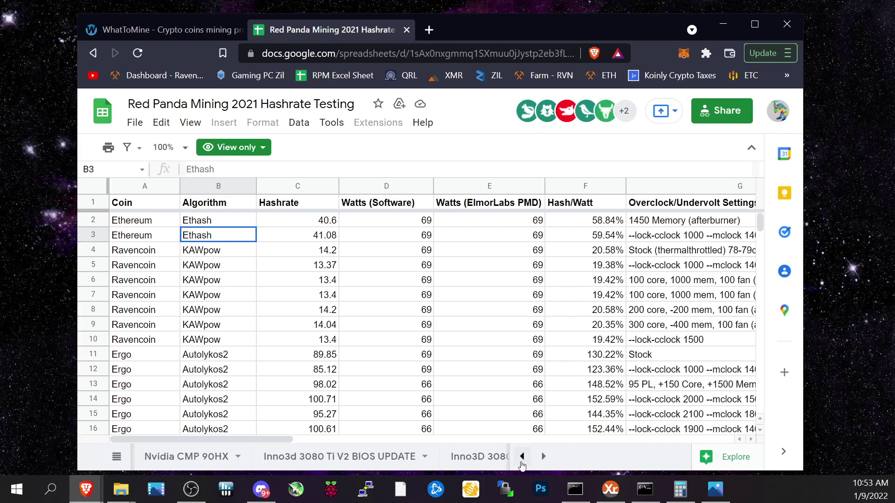
left_click(522, 457)
left_click(522, 457)
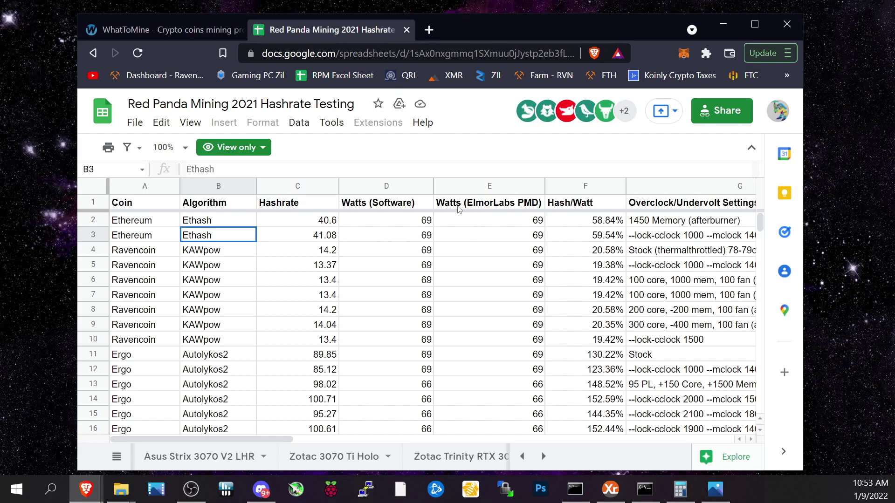
left_click(438, 204)
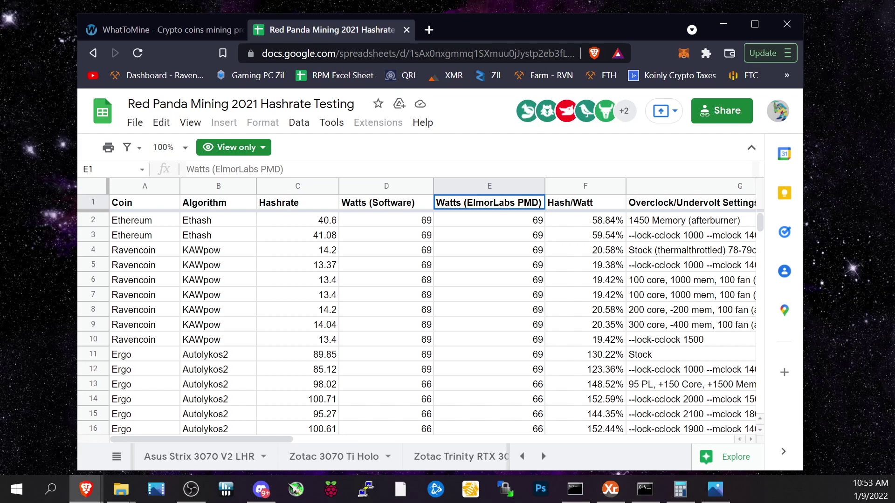
key("alt+Tab")
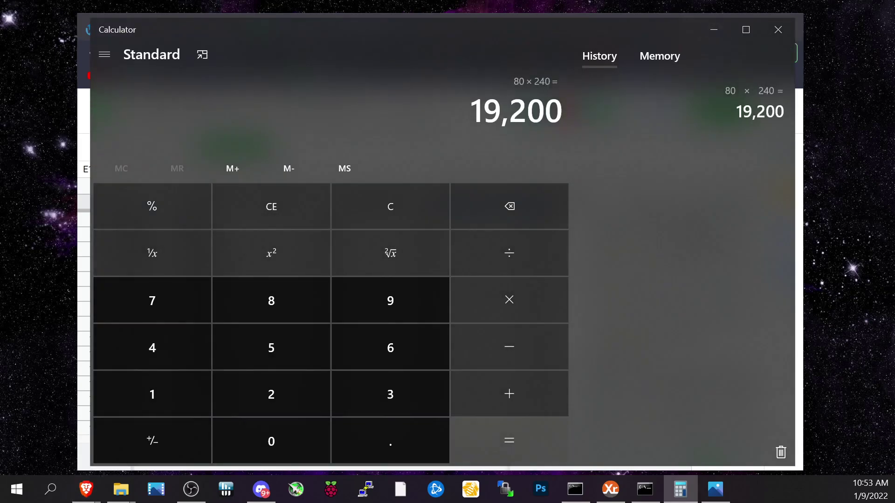
- Divide 19,200 by 69 W to get 278.26
left_click(509, 236)
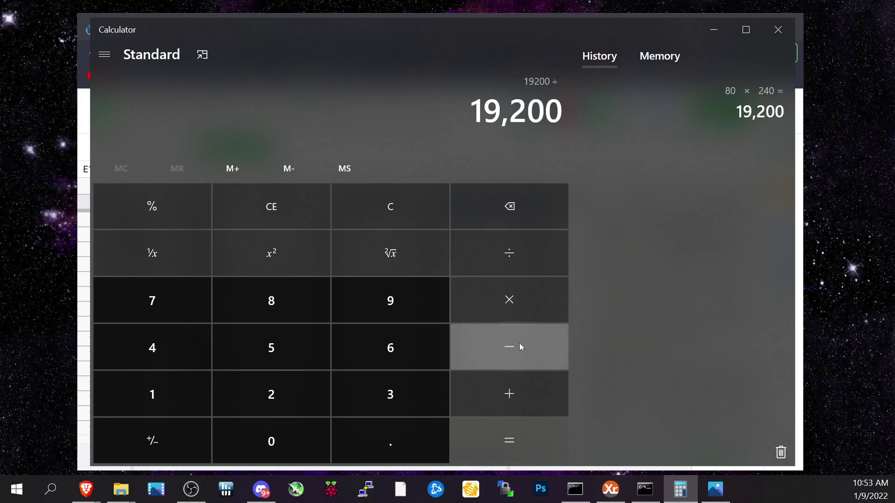
left_click(359, 342)
left_click(374, 306)
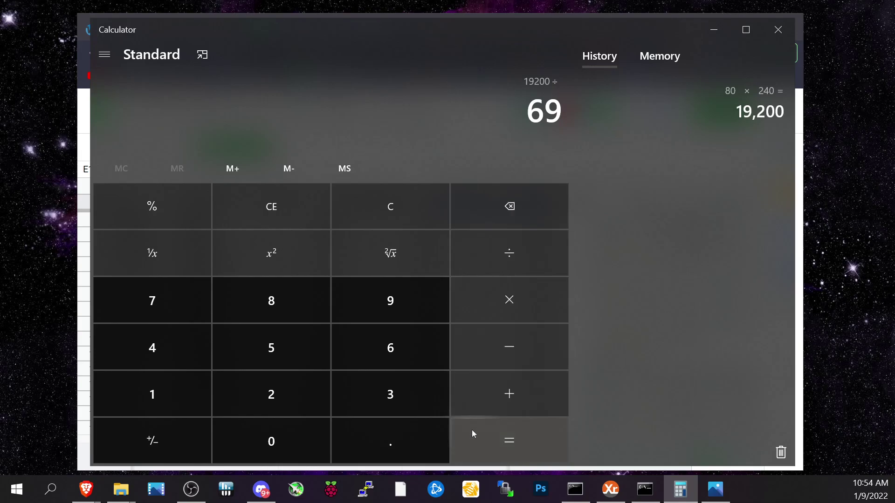
left_click(481, 437)
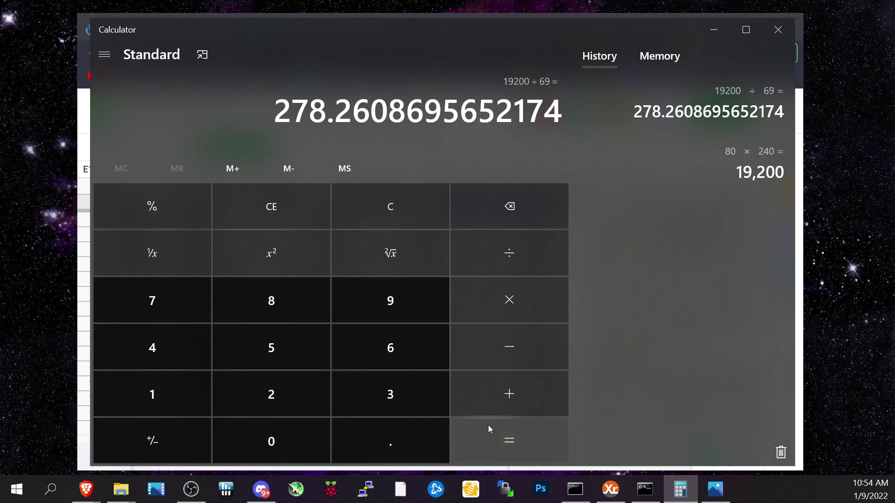
- Multiply 278.26 by 41.08 to get a scaled hashrate of 11,430.96
left_click(519, 302)
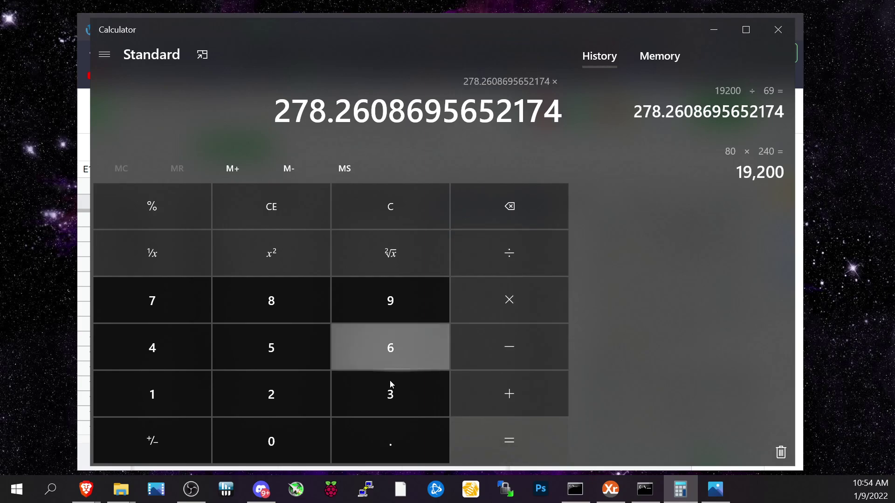
left_click(154, 361)
left_click(166, 388)
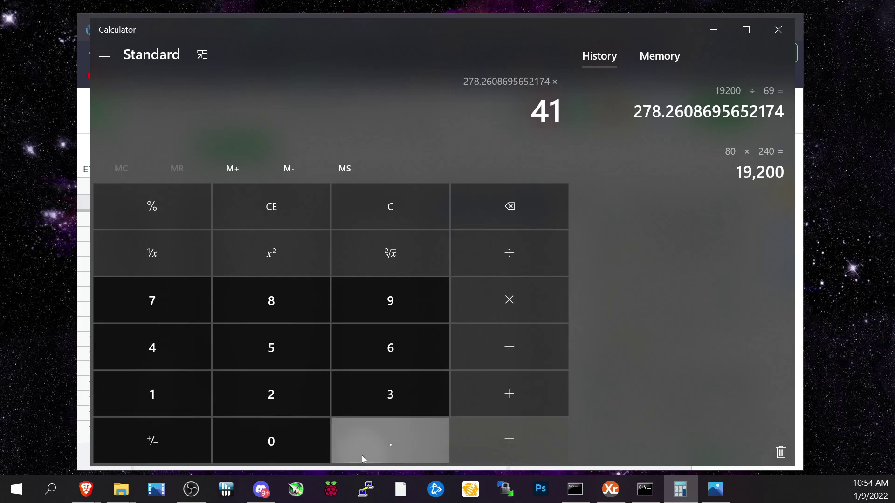
left_click(362, 455)
left_click(279, 441)
left_click(284, 299)
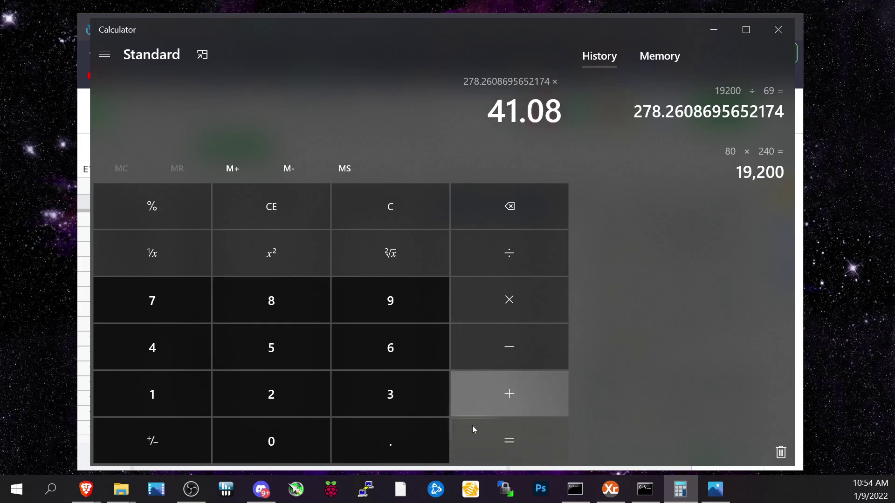
left_click(491, 450)
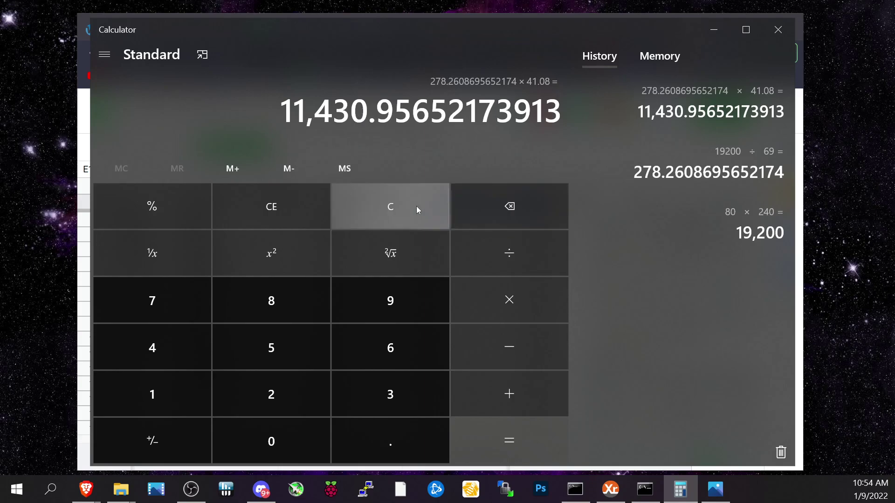
- Clear and hide the calculator, then scroll the sheet tabs to find the 3090 sheet
left_click(391, 213)
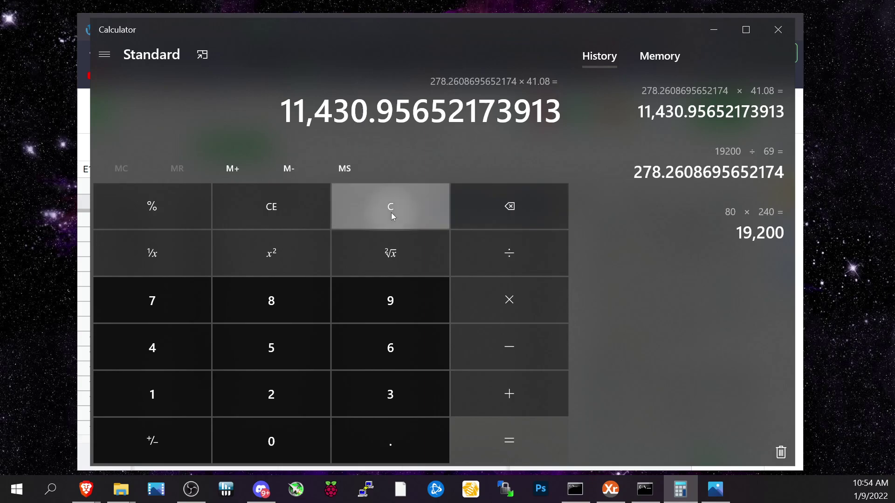
left_click(713, 30)
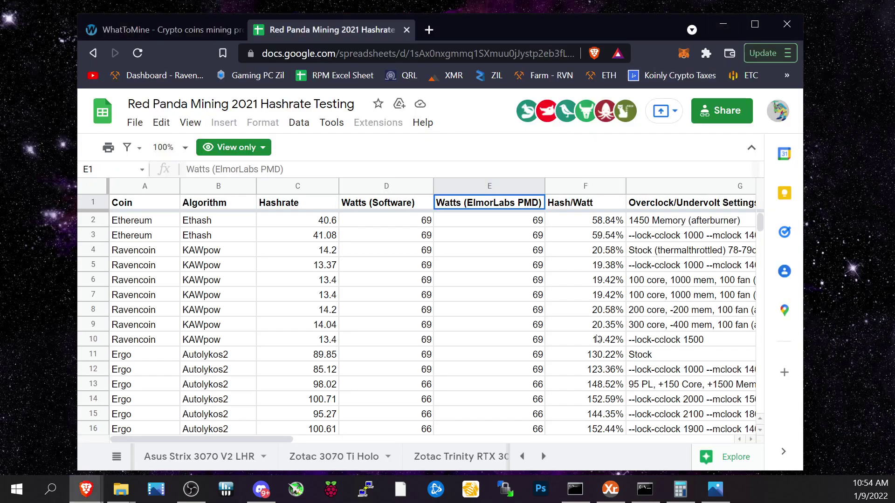
left_click(543, 457)
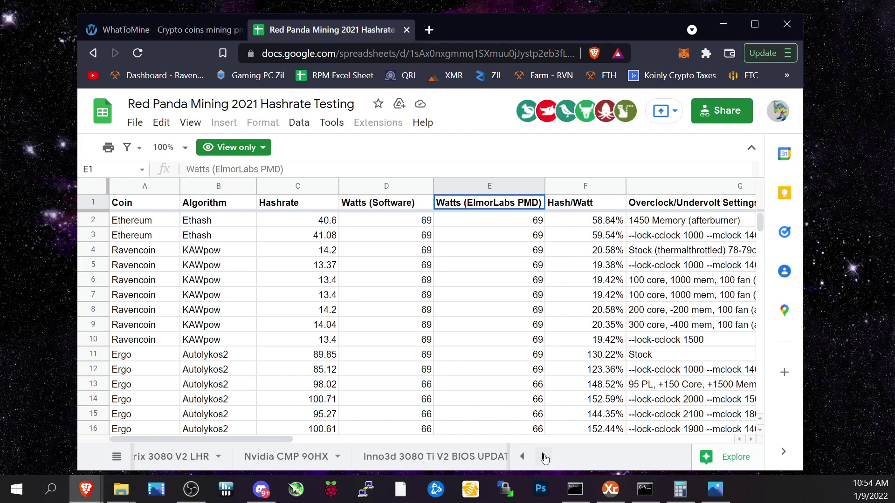
left_click(544, 457)
left_click(544, 456)
left_click(544, 457)
left_click(545, 457)
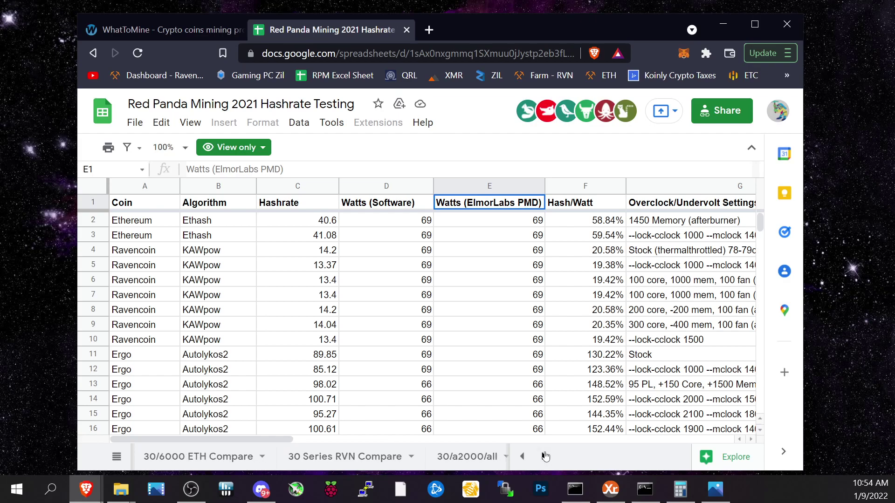
left_click(518, 458)
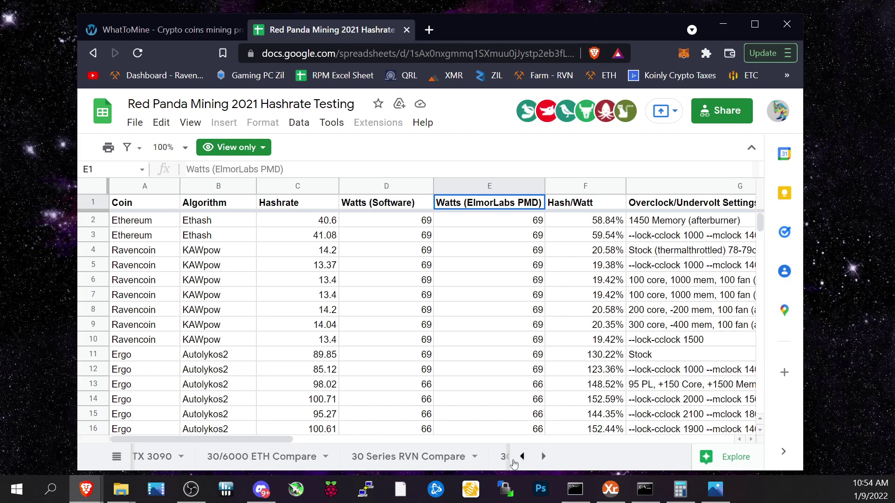
left_click(517, 458)
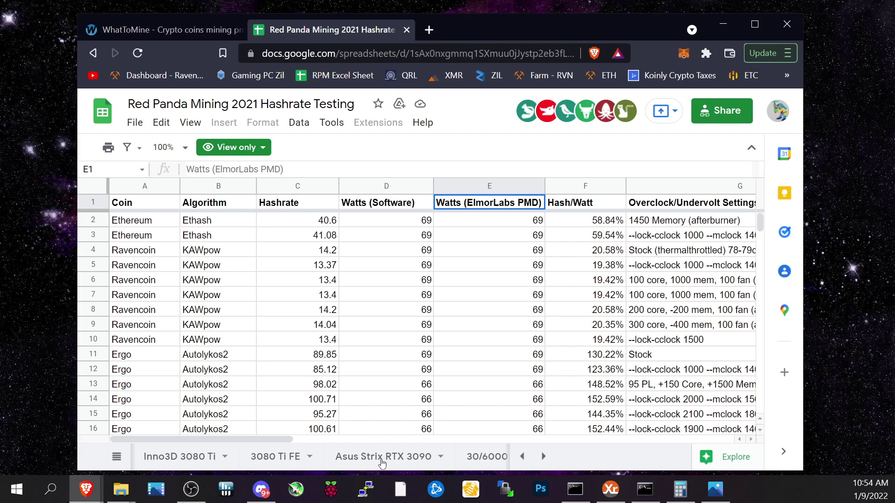
- On the Asus Strix RTX 3090 sheet, pick out row 15's 120.4 MH/s at 319 W
left_click(382, 461)
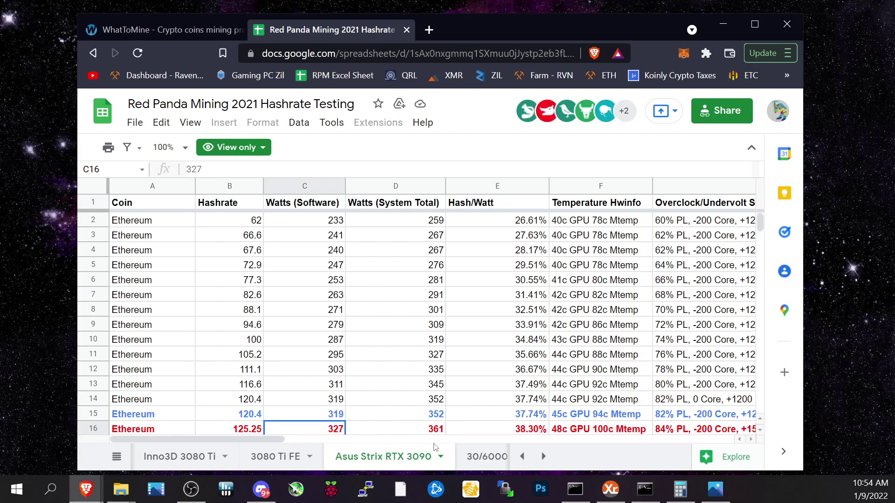
scroll(239, 313, "down", 1)
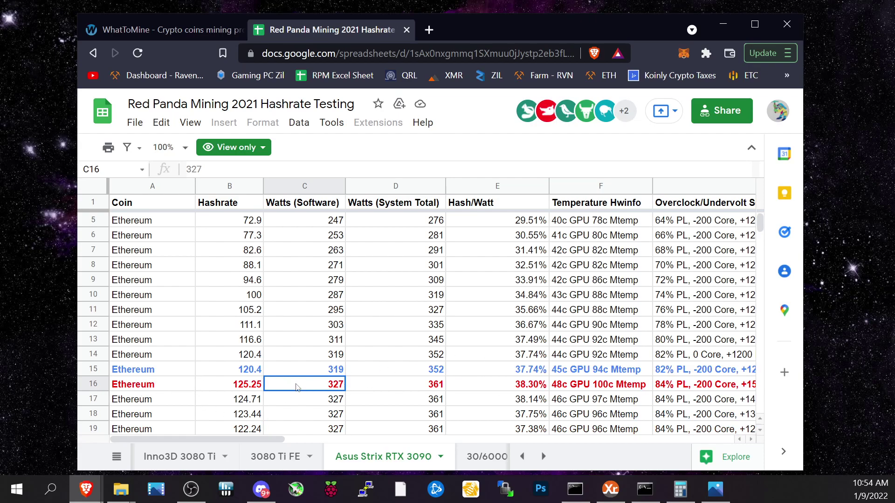
scroll(461, 307, "down", 1)
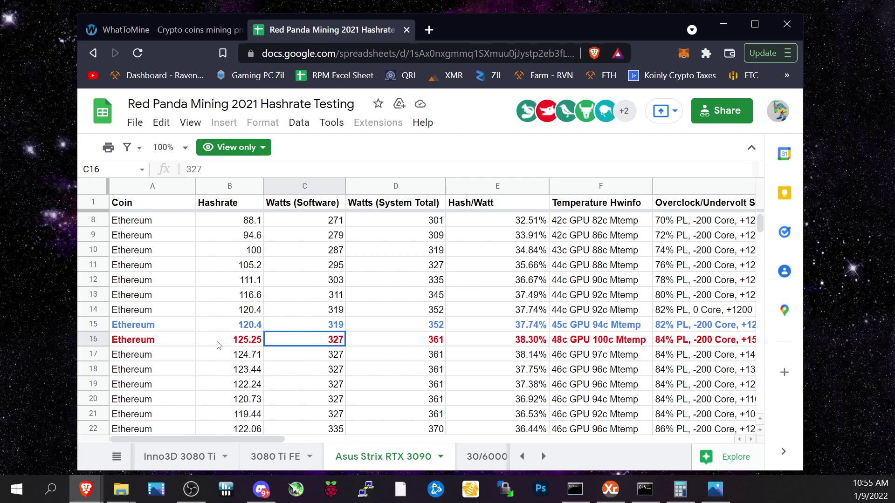
left_click(246, 327)
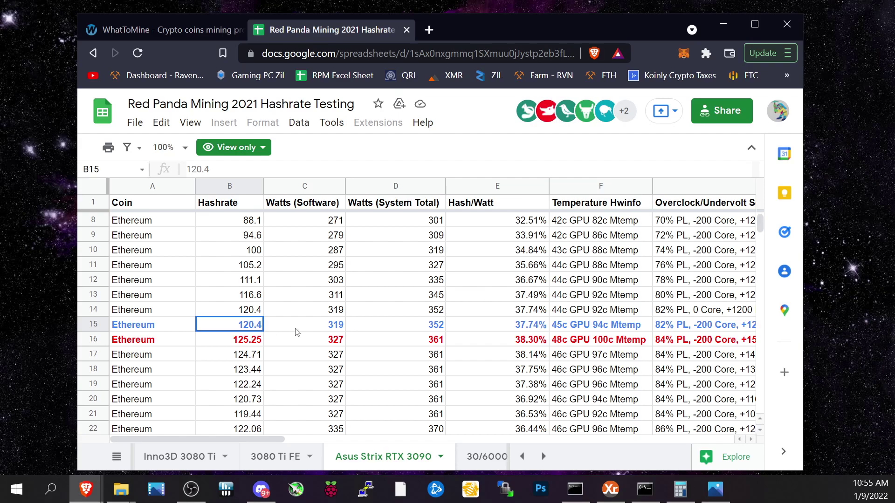
left_click(325, 329)
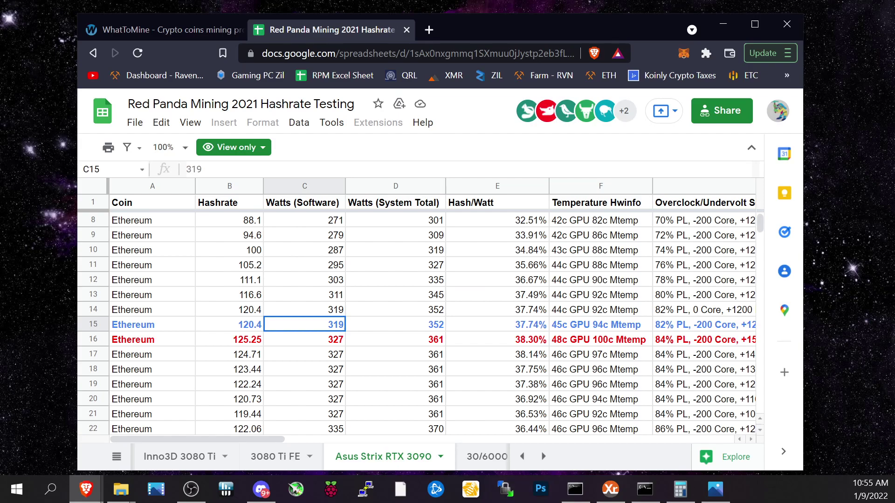
key("alt+Tab")
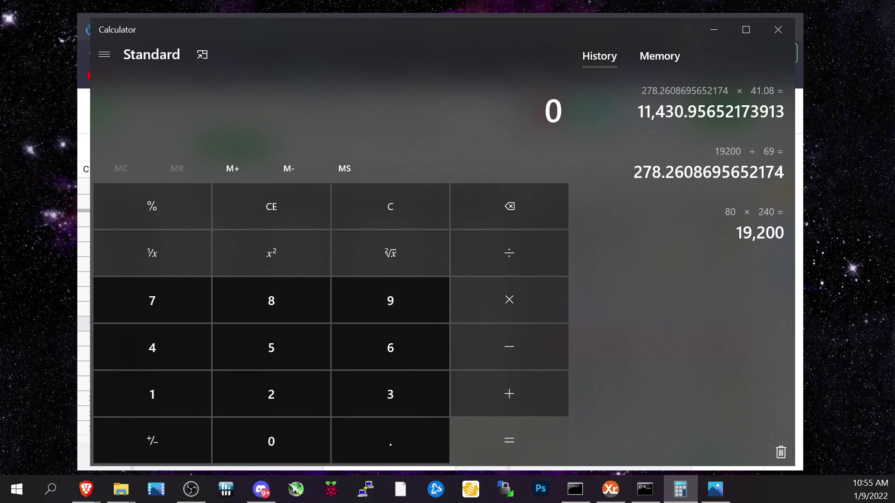
- Divide 19,200 by 319 W to get 60.188 cards and start multiplying that result
left_click(191, 489)
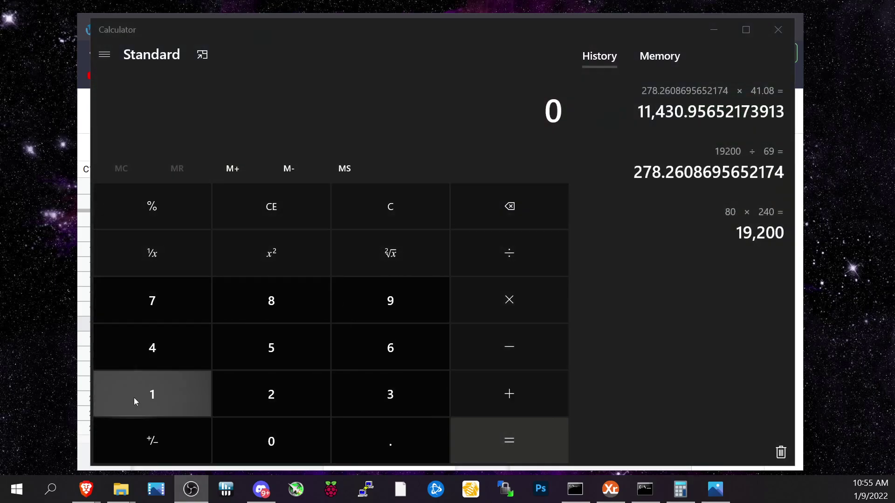
left_click(135, 400)
left_click(383, 301)
left_click(295, 396)
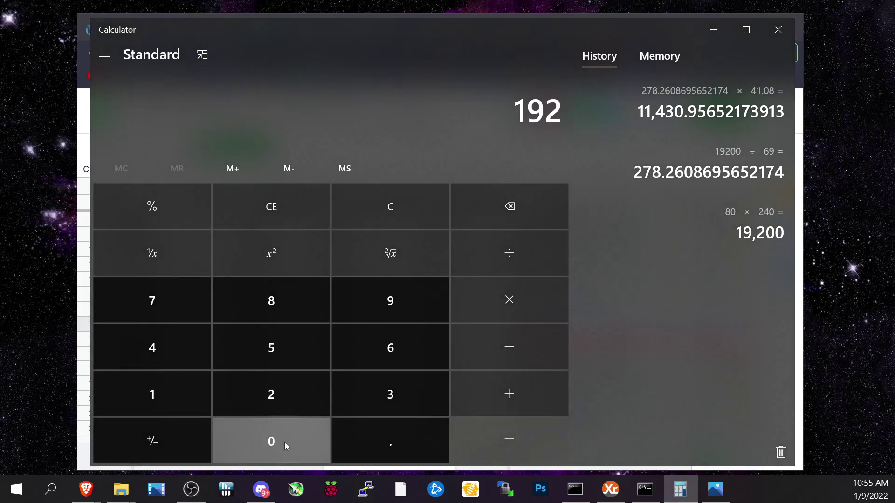
left_click(285, 445)
left_click(285, 445)
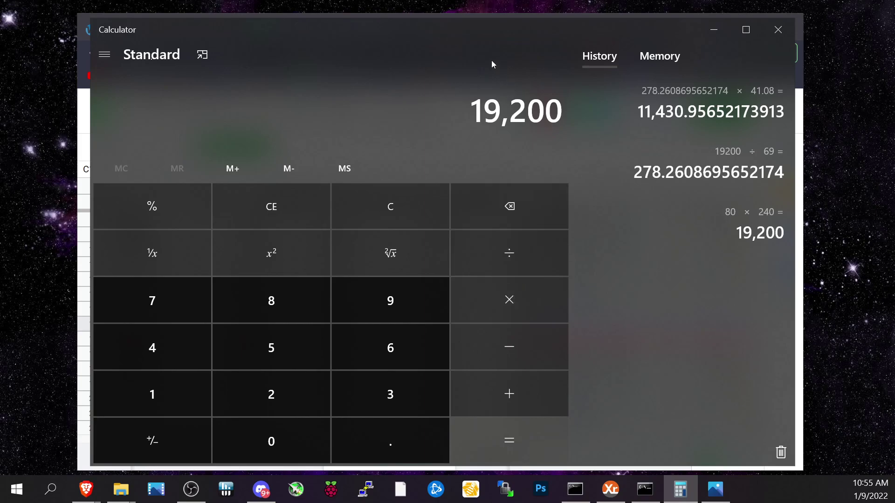
left_click(494, 251)
left_click(369, 397)
left_click(188, 407)
left_click(354, 303)
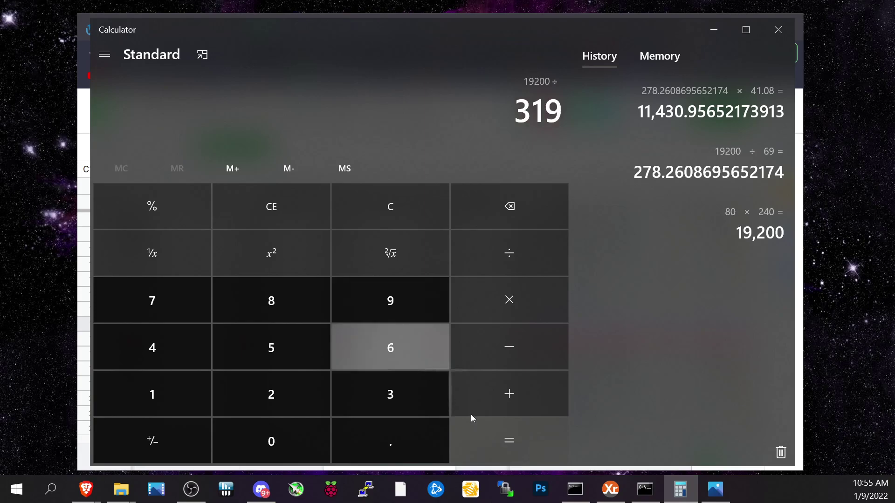
left_click(536, 441)
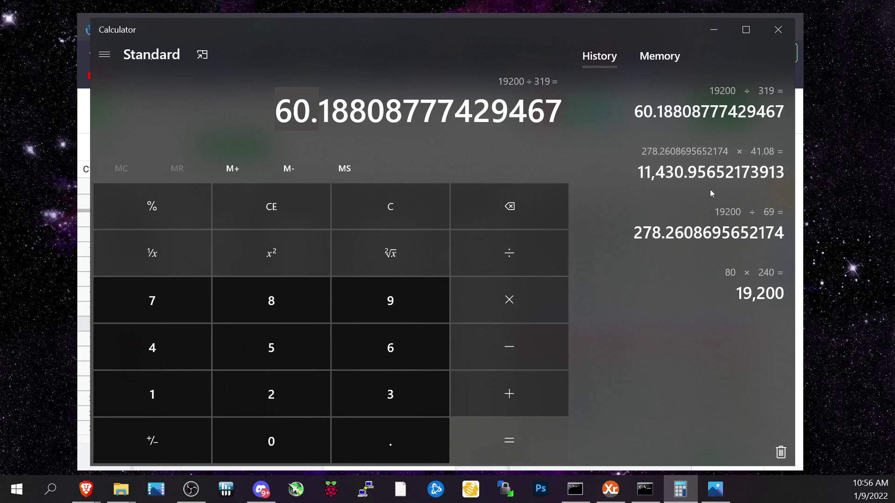
left_click(508, 317)
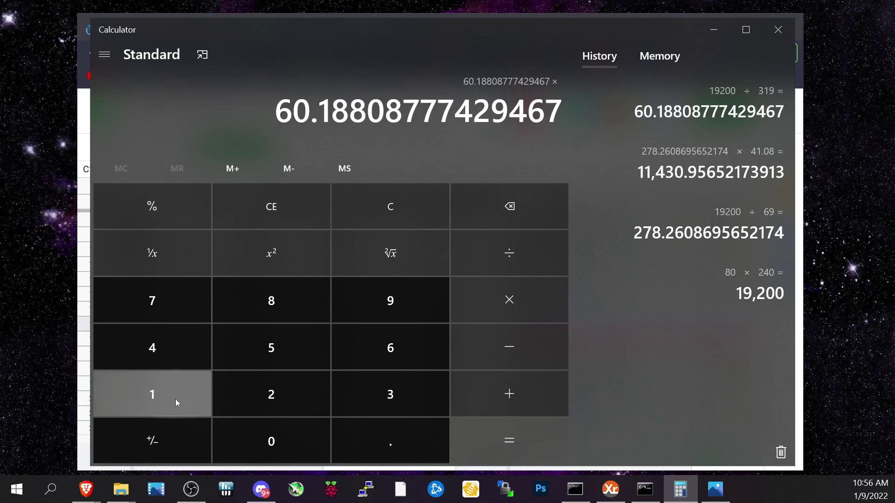
left_click(714, 28)
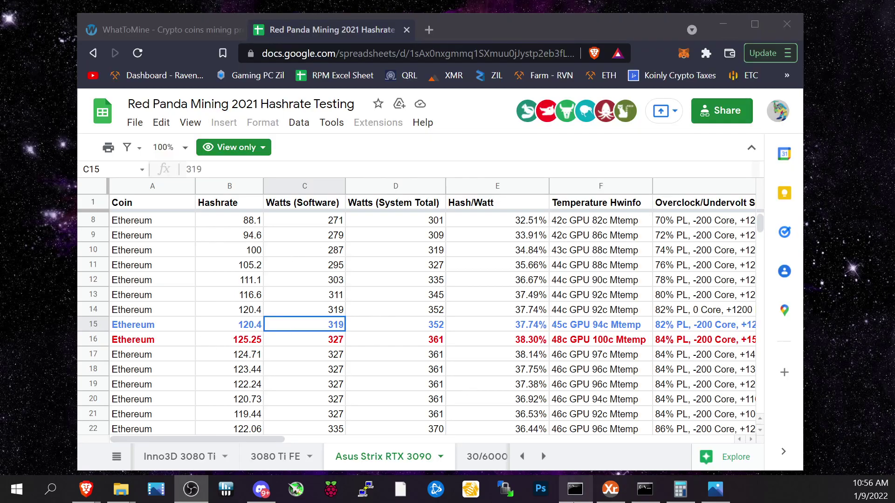
- Multiply 60.188 by 120.4 for a total hashrate of 7,246.65 MH/s
left_click(680, 488)
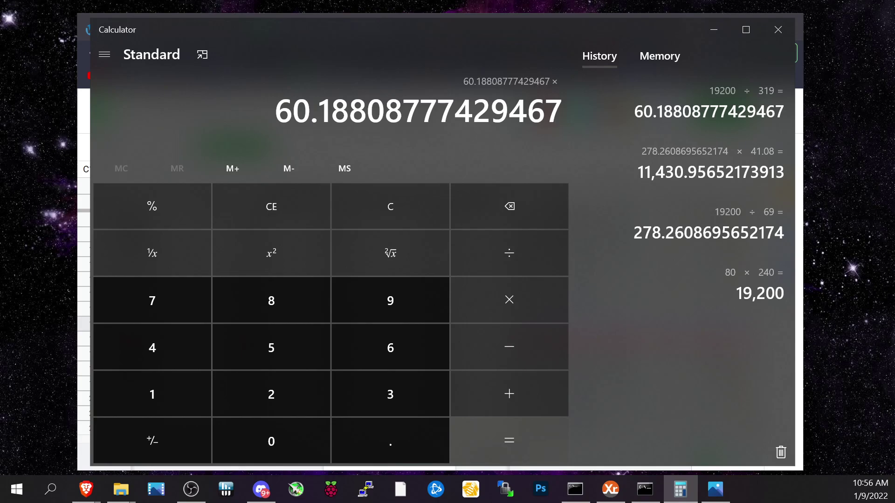
left_click(208, 395)
left_click(256, 403)
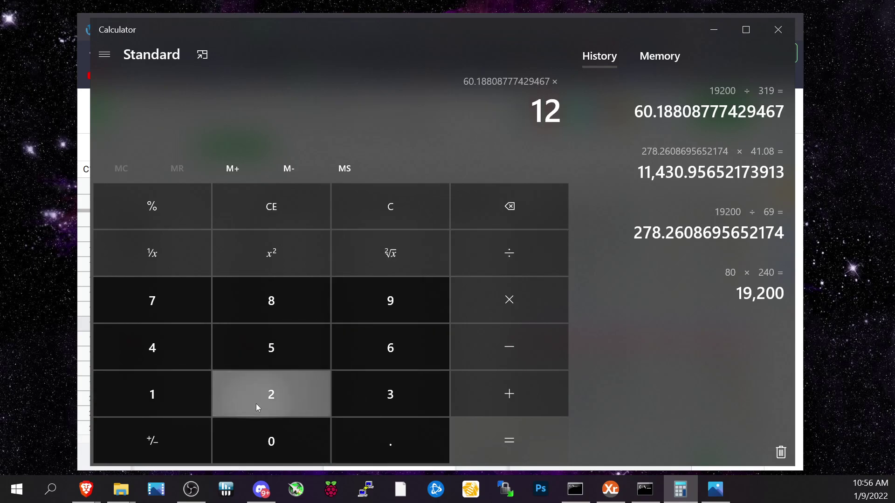
left_click(298, 431)
left_click(347, 440)
left_click(191, 357)
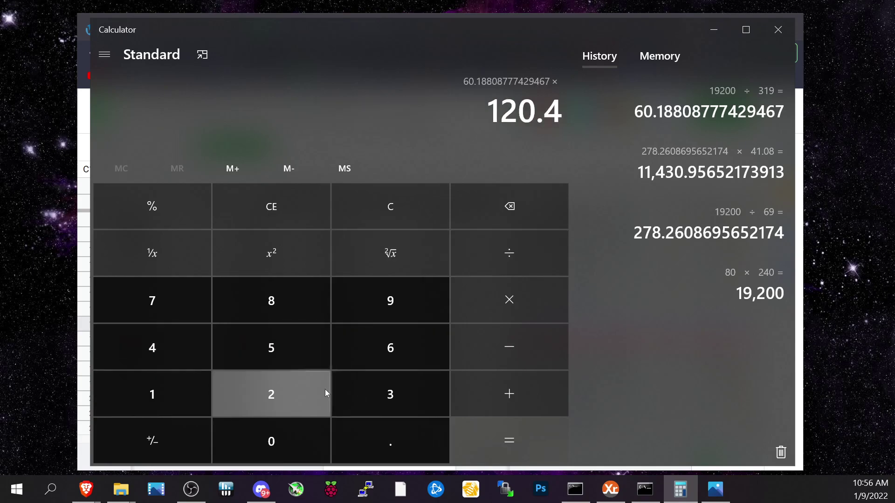
left_click(503, 446)
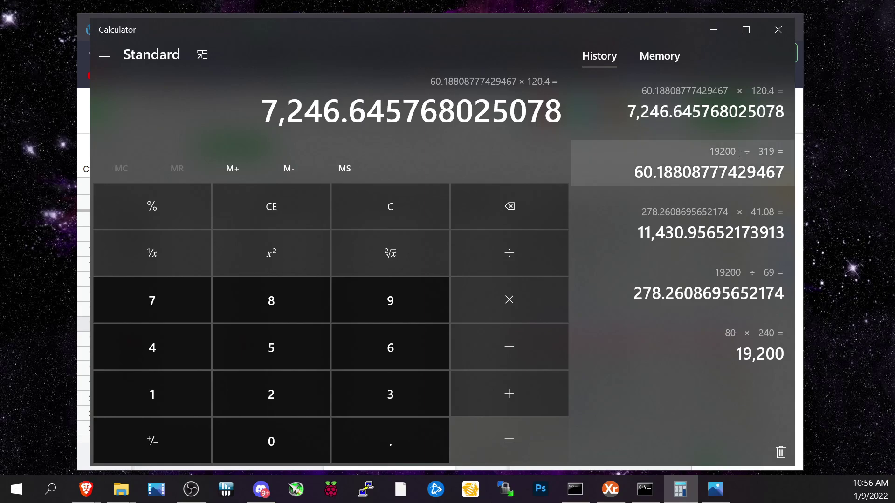
left_click(708, 27)
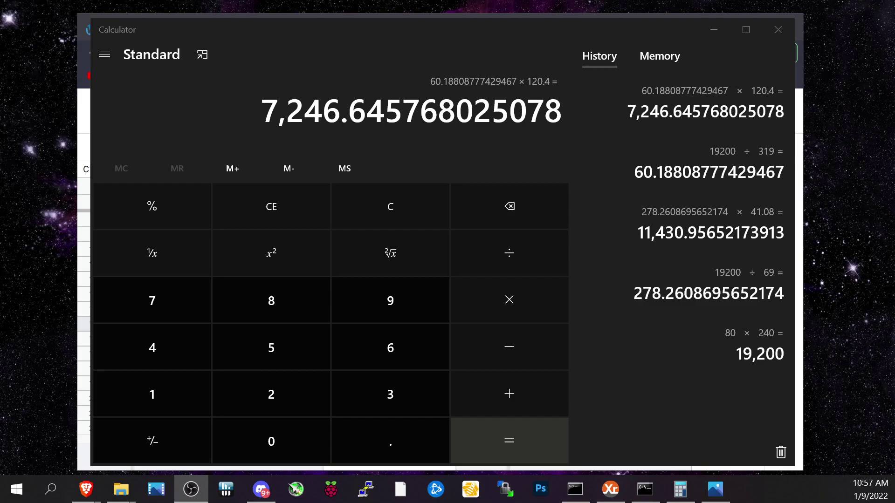
- In WhatToMine, enter 60 and select the 6840.00 Ethash hashrate for replacement
left_click(83, 157)
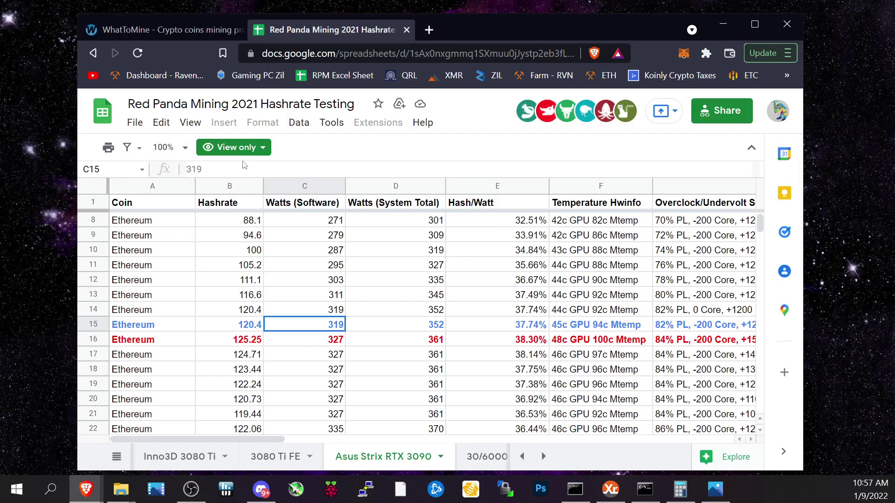
left_click(175, 30)
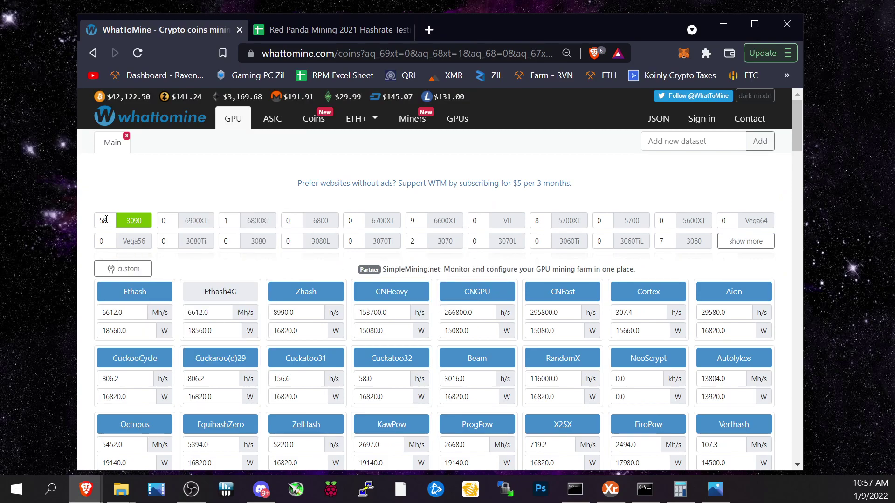
type("60")
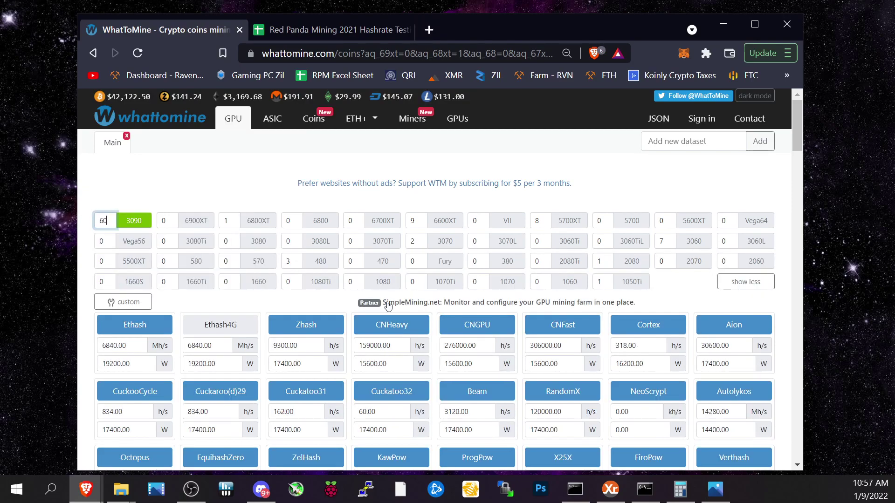
scroll(693, 308, "down", 1)
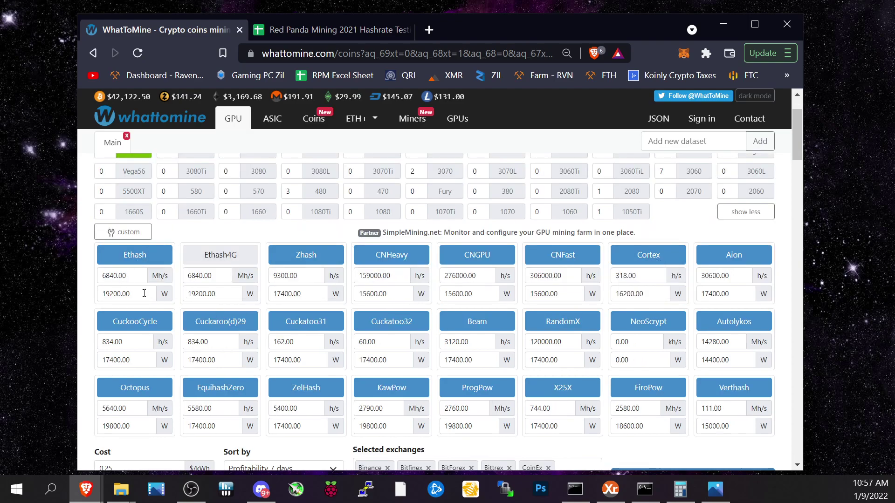
left_click(135, 276)
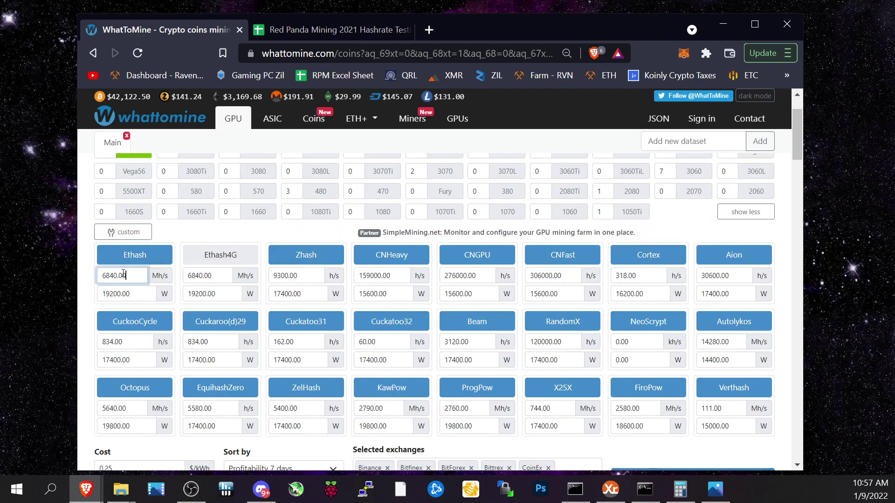
double_click(135, 276)
- Replace the Ethash hashrate with 7246 Mh/s and recalculate profitability
key("alt+Tab")
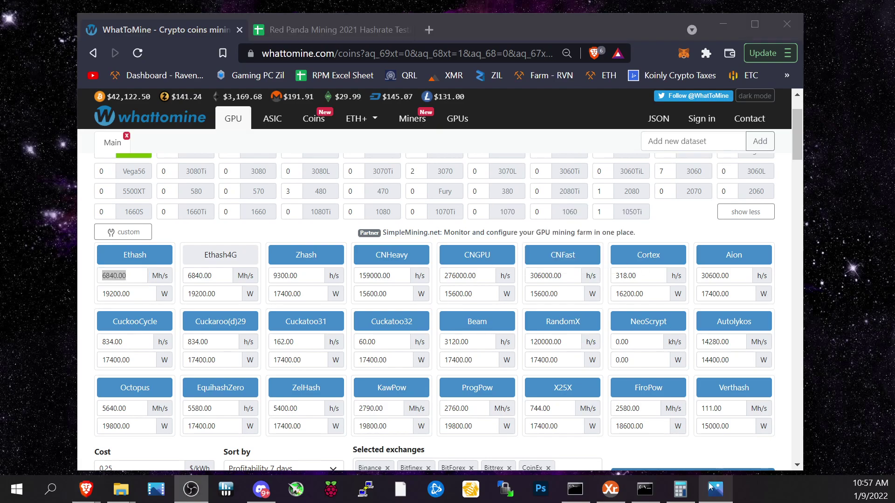
left_click(685, 488)
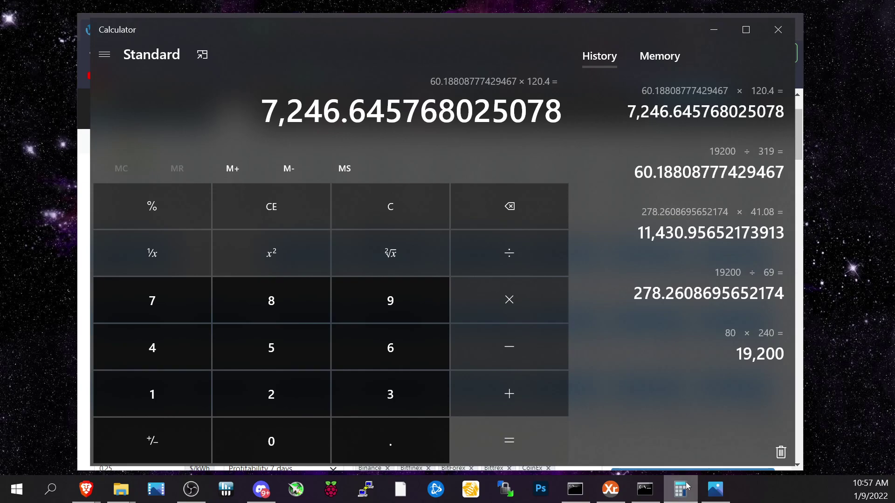
mouse_move(686, 486)
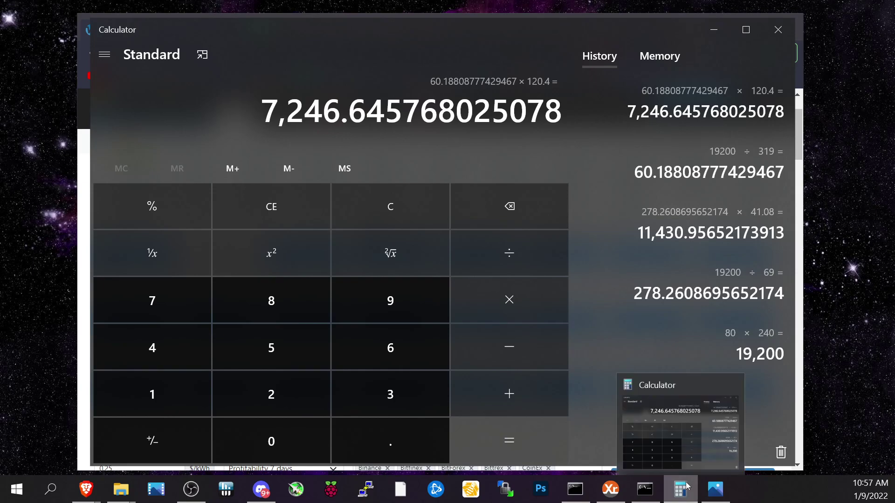
left_click(685, 487)
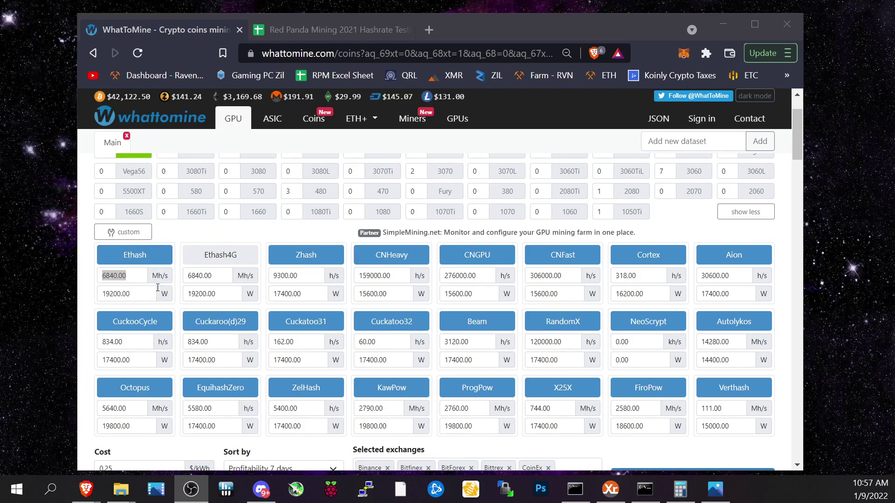
left_click(85, 273)
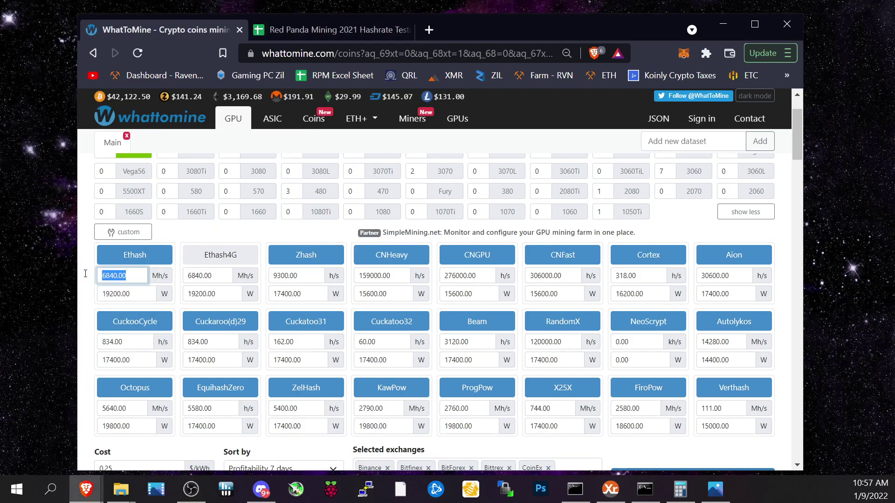
type("7246")
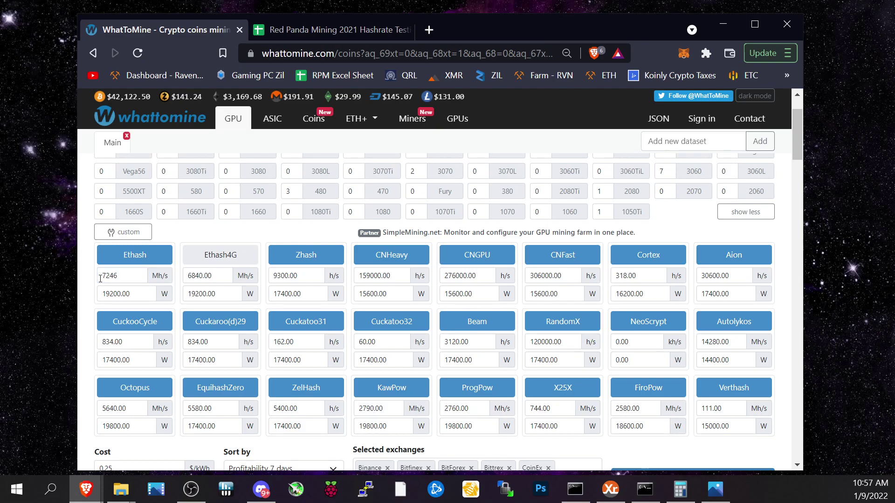
scroll(564, 405, "down", 3)
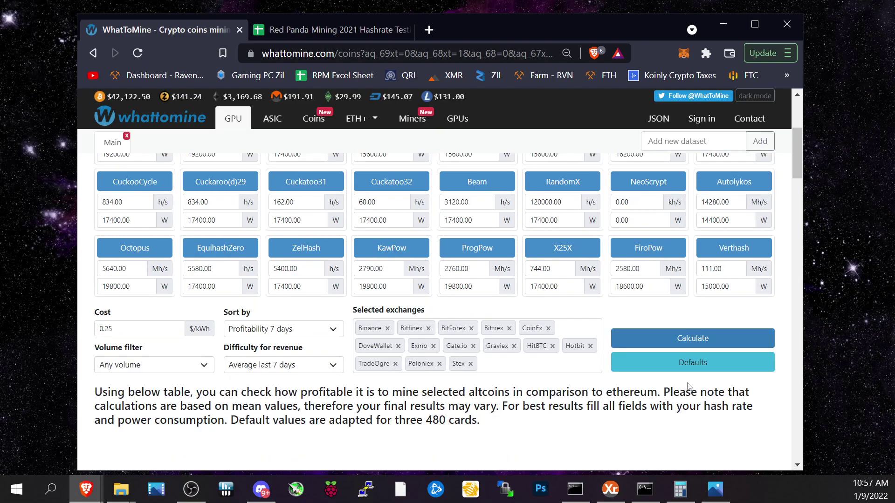
left_click(699, 344)
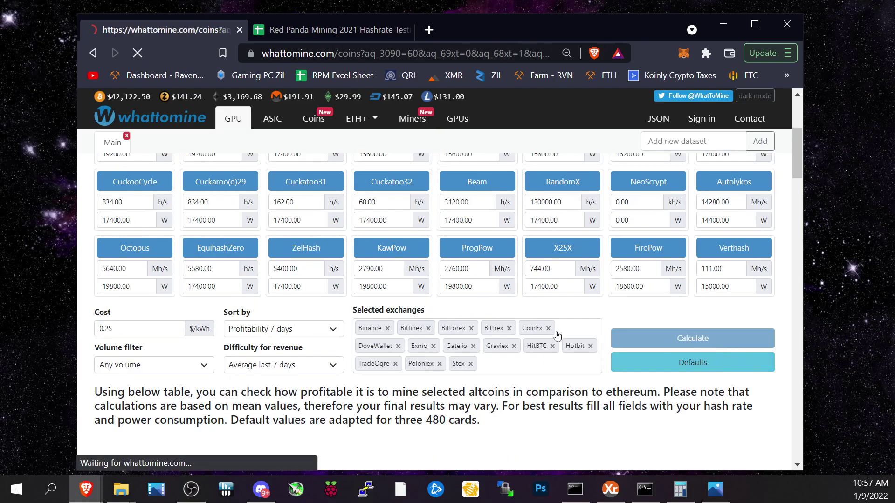
- Highlight Ethereum's $349.09 daily revenue and $233.89 profit in the results table
scroll(694, 334, "down", 6)
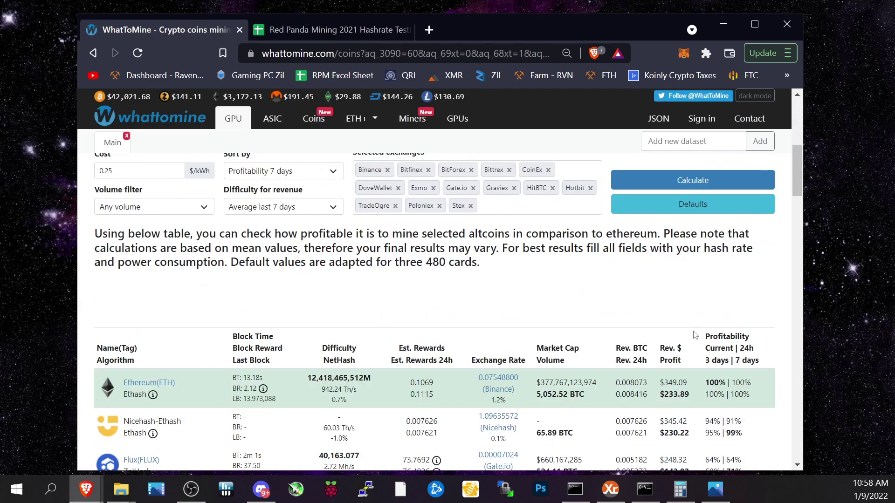
left_click_drag(616, 378, 696, 385)
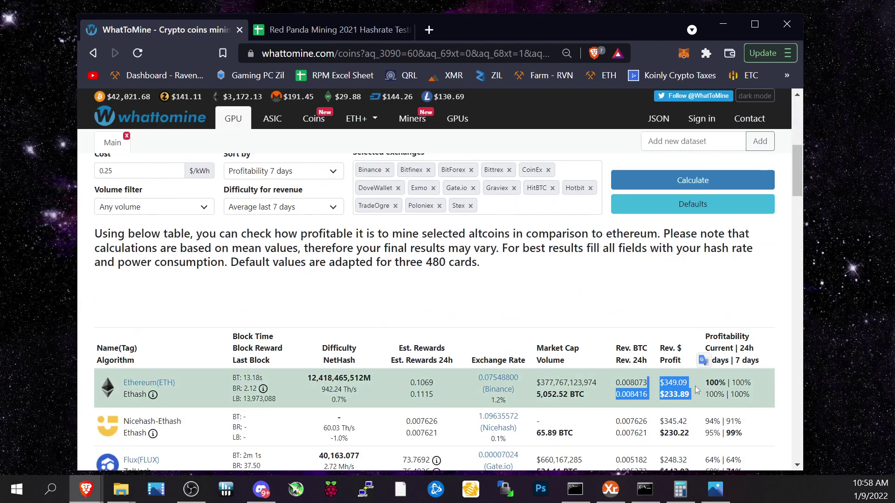
left_click(695, 386)
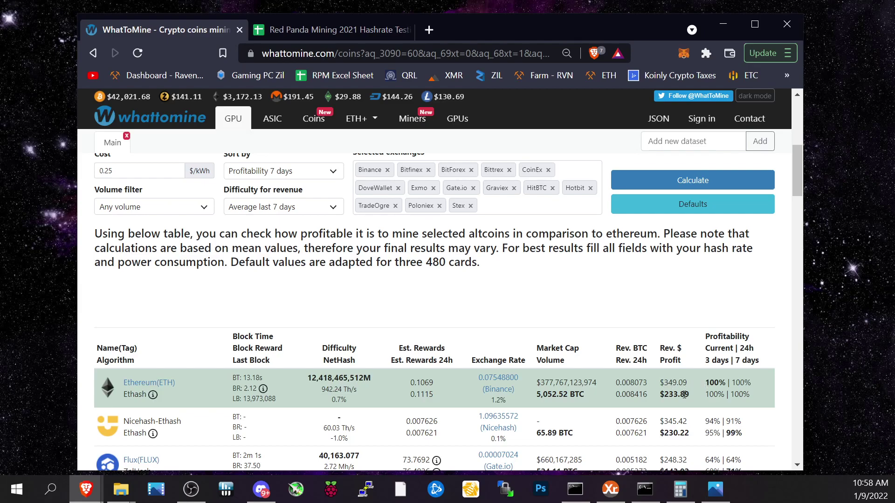
left_click_drag(665, 395, 682, 398)
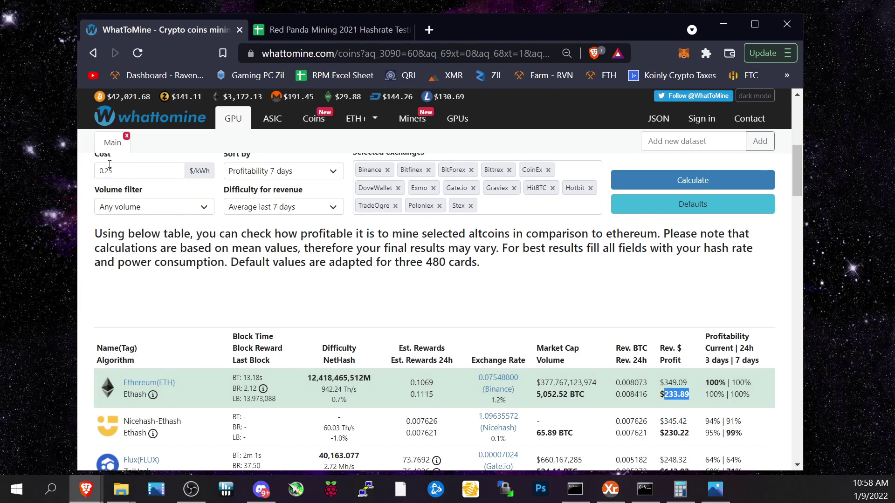
- Change the electricity cost from 0.25 to 0.10 $/kWh, raising Ethereum profit to $302.54
left_click(121, 176)
key("BackSpace")
key("BackSpace")
key("BackSpace")
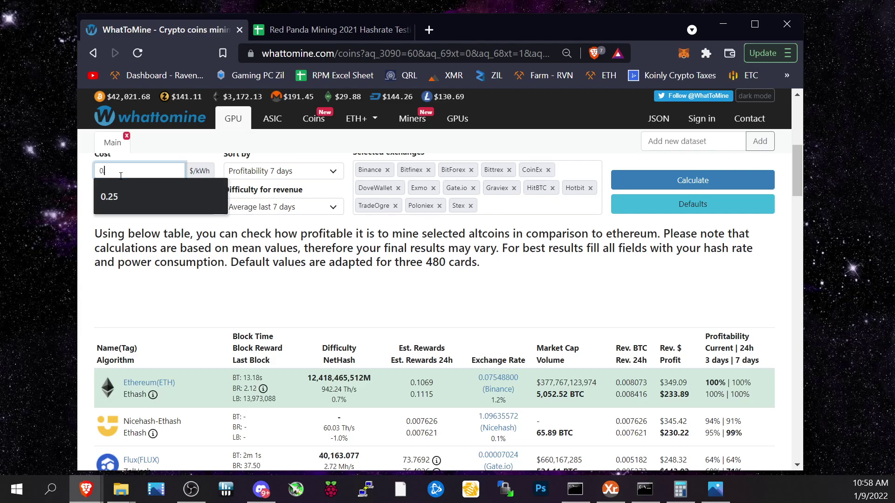
type(".10")
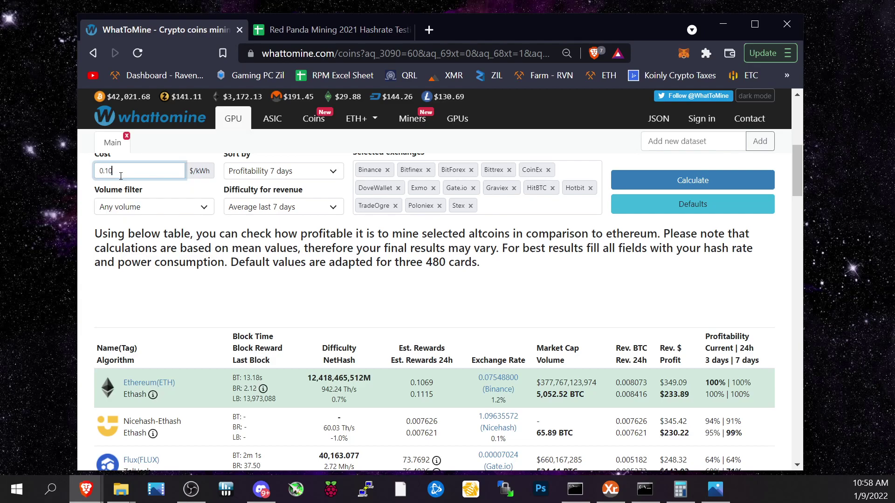
left_click(662, 182)
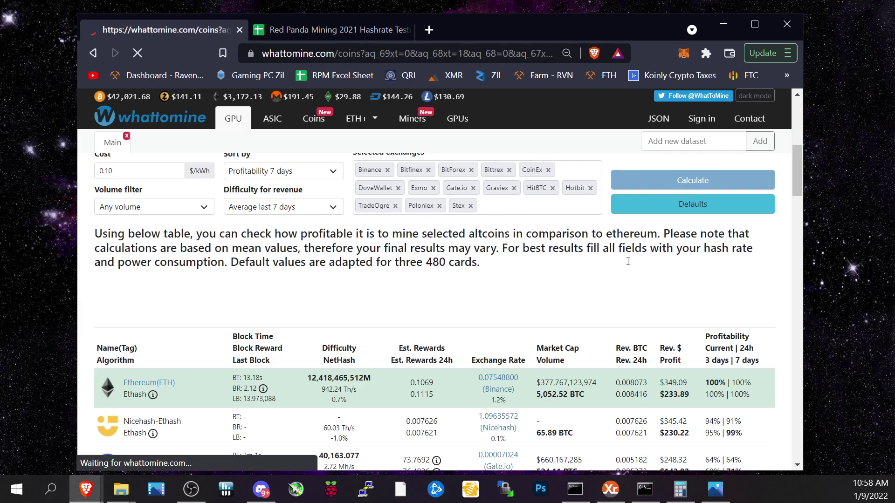
scroll(708, 379, "down", 3)
scroll(708, 378, "down", 4)
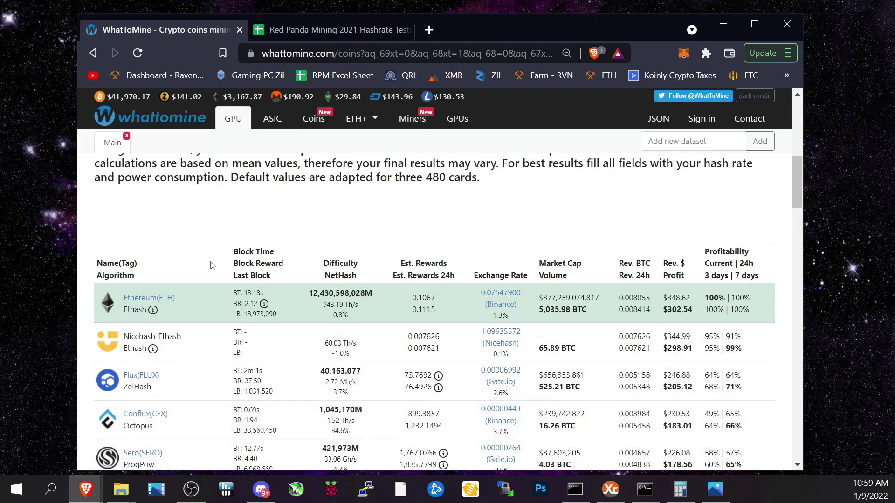
- Replace the Ethash hashrate 7246.0 with 11430 Mh/s and recalculate profitability
scroll(212, 266, "up", 1)
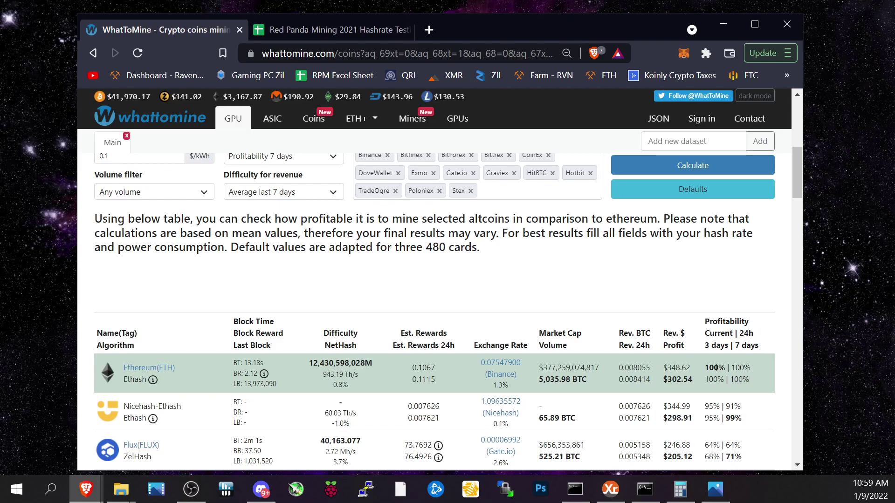
scroll(167, 192, "up", 3)
scroll(167, 192, "up", 3)
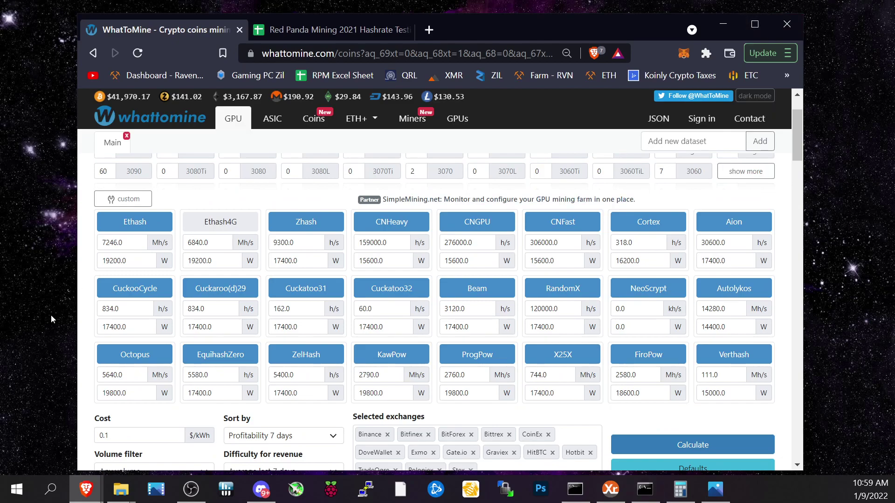
left_click_drag(137, 243, 67, 247)
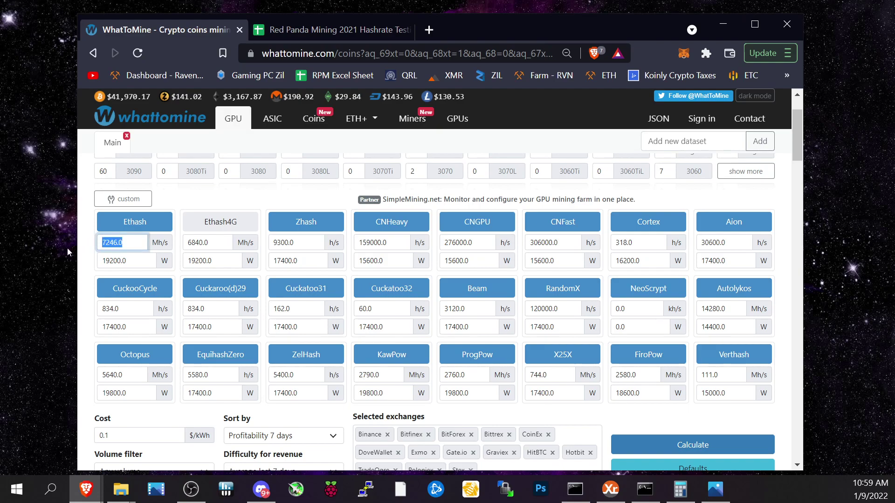
type("1140")
key("BackSpace")
type("30")
left_click(633, 445)
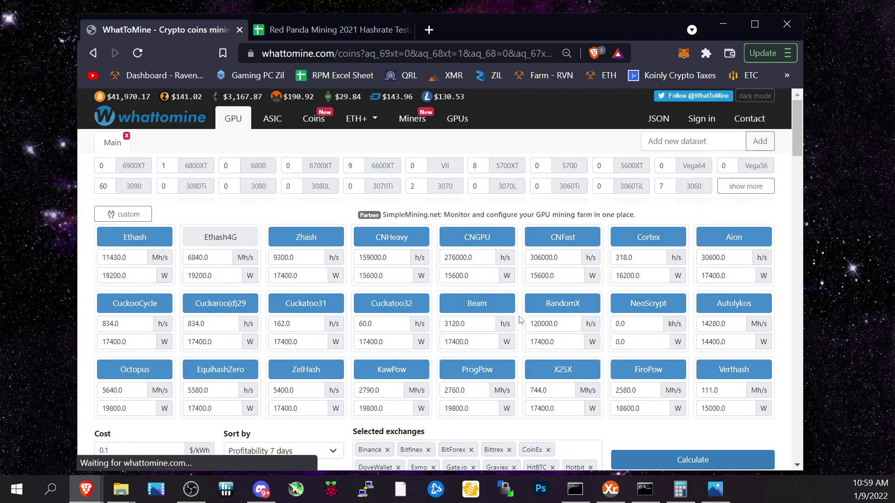
- Review the results table, highlighting Ethereum's $549.92 daily revenue at 11430 Mh/s
scroll(541, 335, "down", 3)
scroll(466, 322, "up", 4)
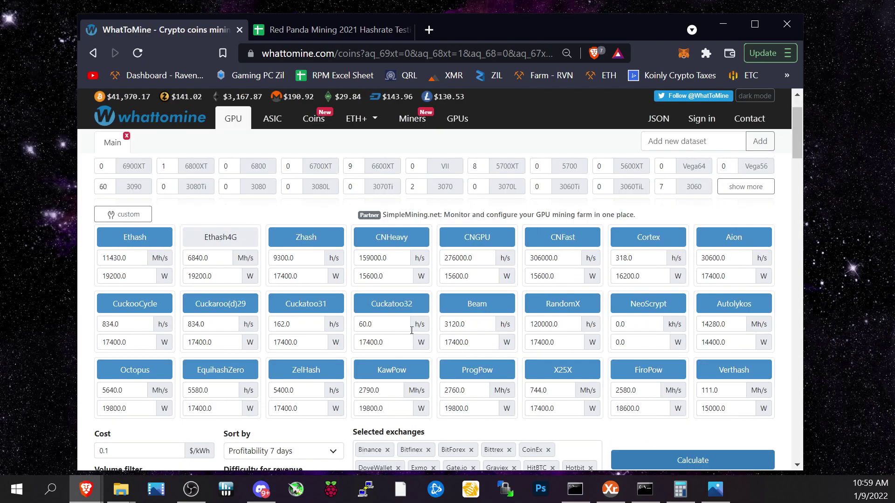
scroll(652, 354, "down", 6)
scroll(678, 368, "down", 3)
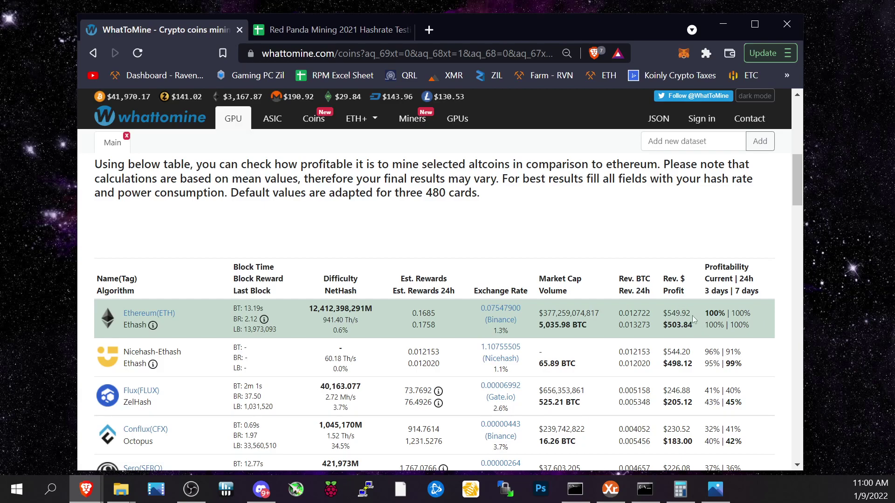
left_click_drag(667, 313, 693, 317)
left_click(703, 320)
scroll(270, 302, "up", 5)
- Select the 11430.0 hashrate value, briefly opening and closing the calculator
left_click_drag(145, 193, 83, 193)
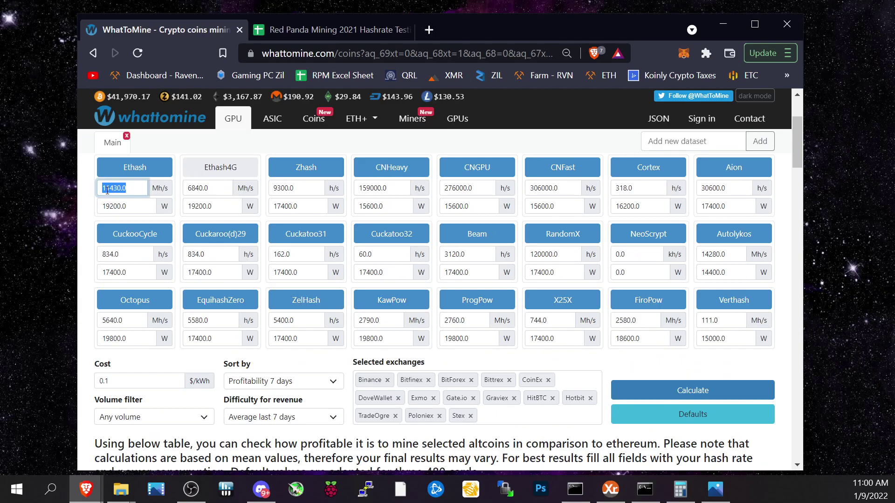
key("Return")
key("alt+Tab")
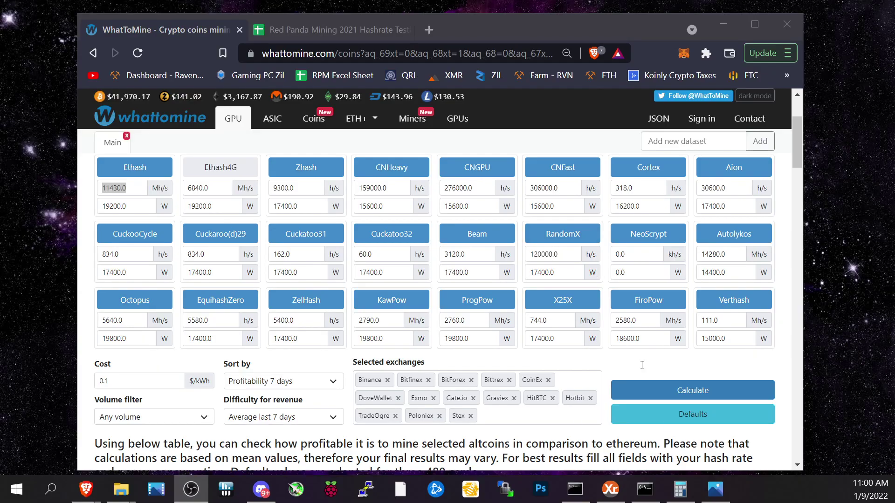
left_click(685, 494)
left_click(685, 495)
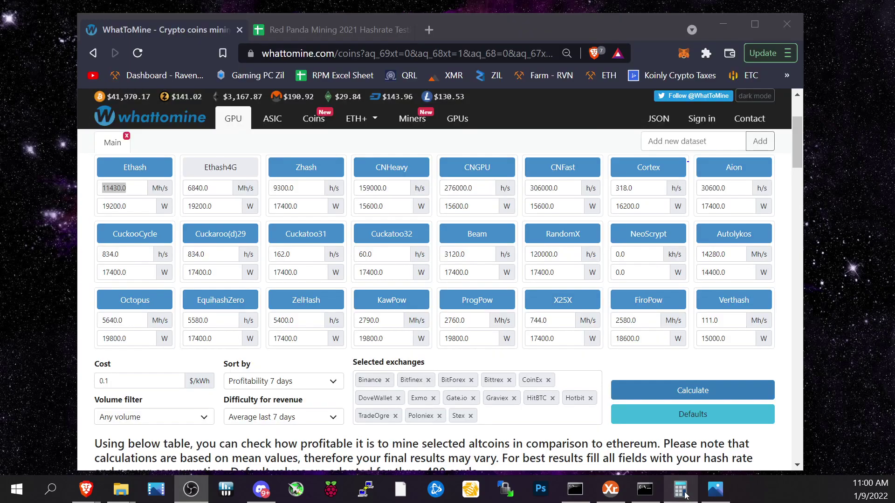
- Enter 7246 Mh/s as the Ethash hashrate, recalculate, and view the $302.45 Ethereum profit
left_click(117, 186)
left_click_drag(116, 186, 99, 186)
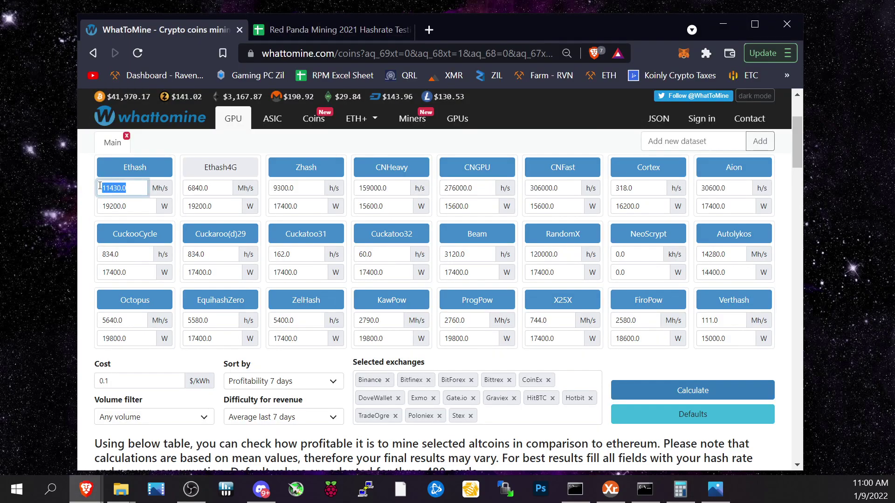
type("7246")
key("Return")
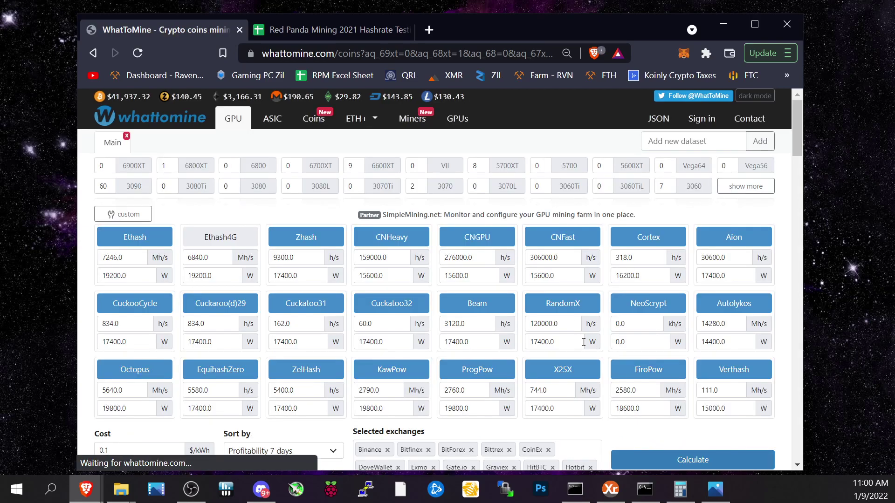
scroll(673, 357, "down", 5)
scroll(673, 358, "down", 3)
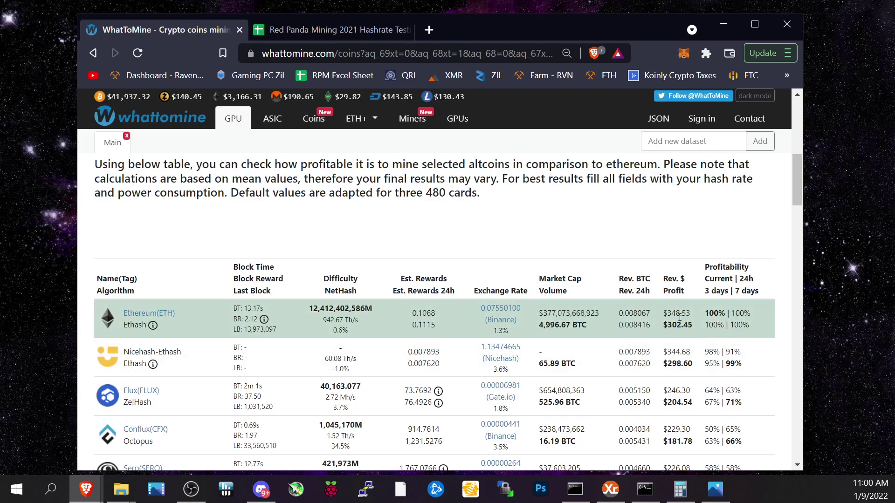
left_click_drag(663, 313, 699, 320)
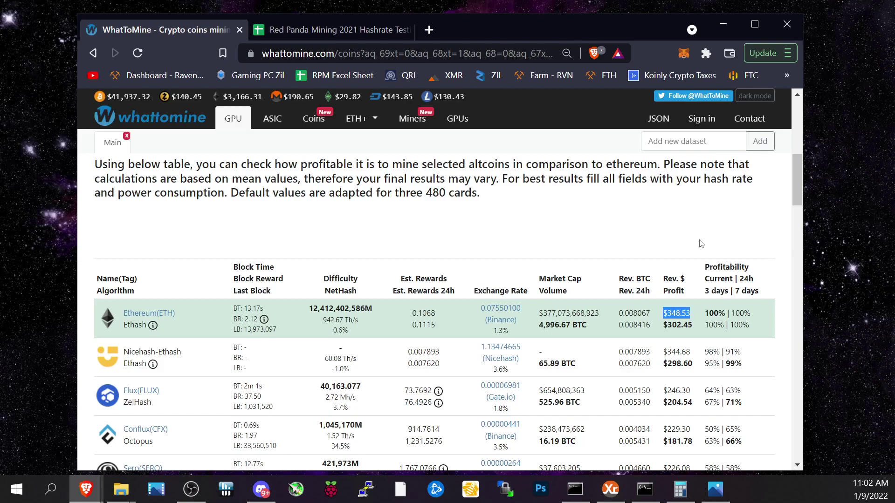
- Return to the Red Panda Mining 2021 Hashrate Testing spreadsheet tab
left_click(352, 31)
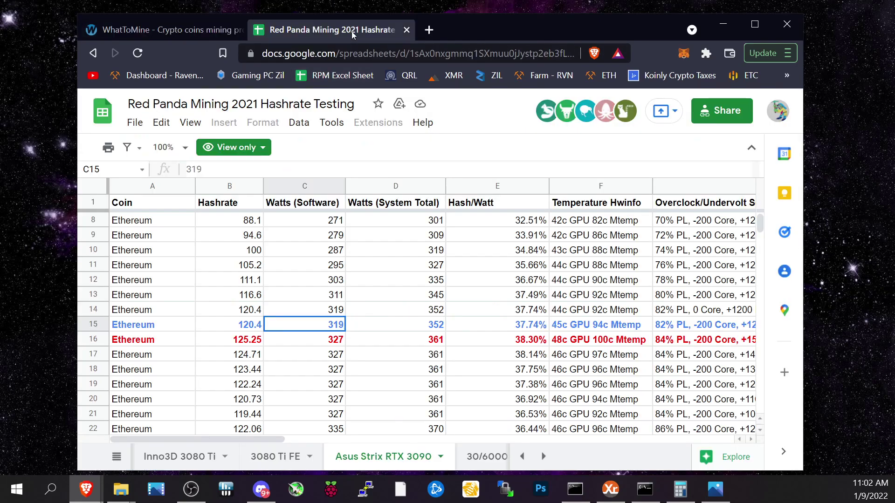